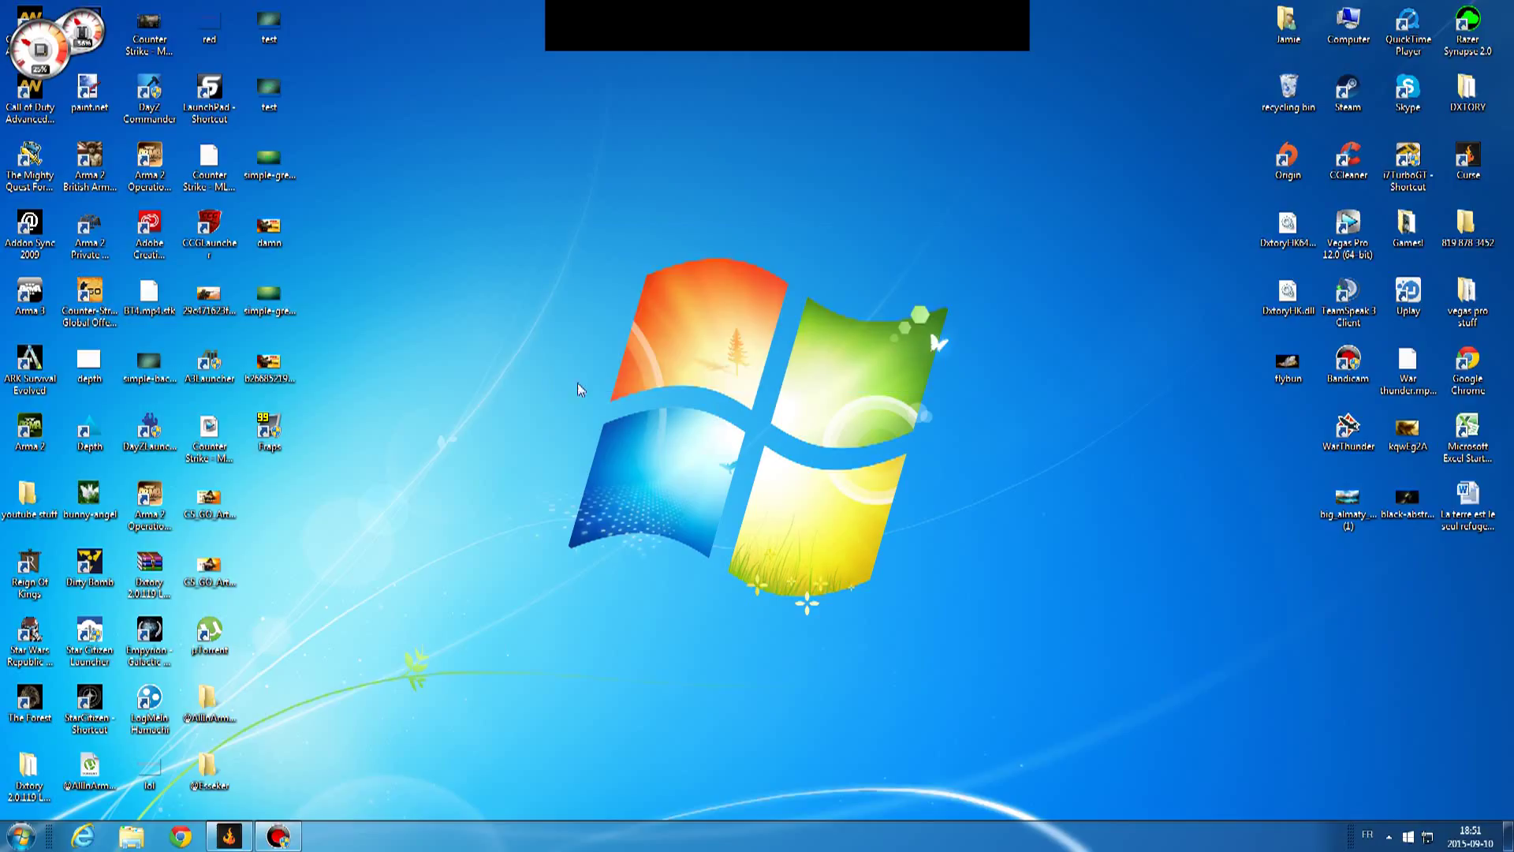
Search Google for 'utorrent' in Chrome
{"action": "left_click_drag", "start_coordinate": [1013, 265], "coordinate": [552, 438]}
{"action": "left_click", "coordinate": [180, 836]}
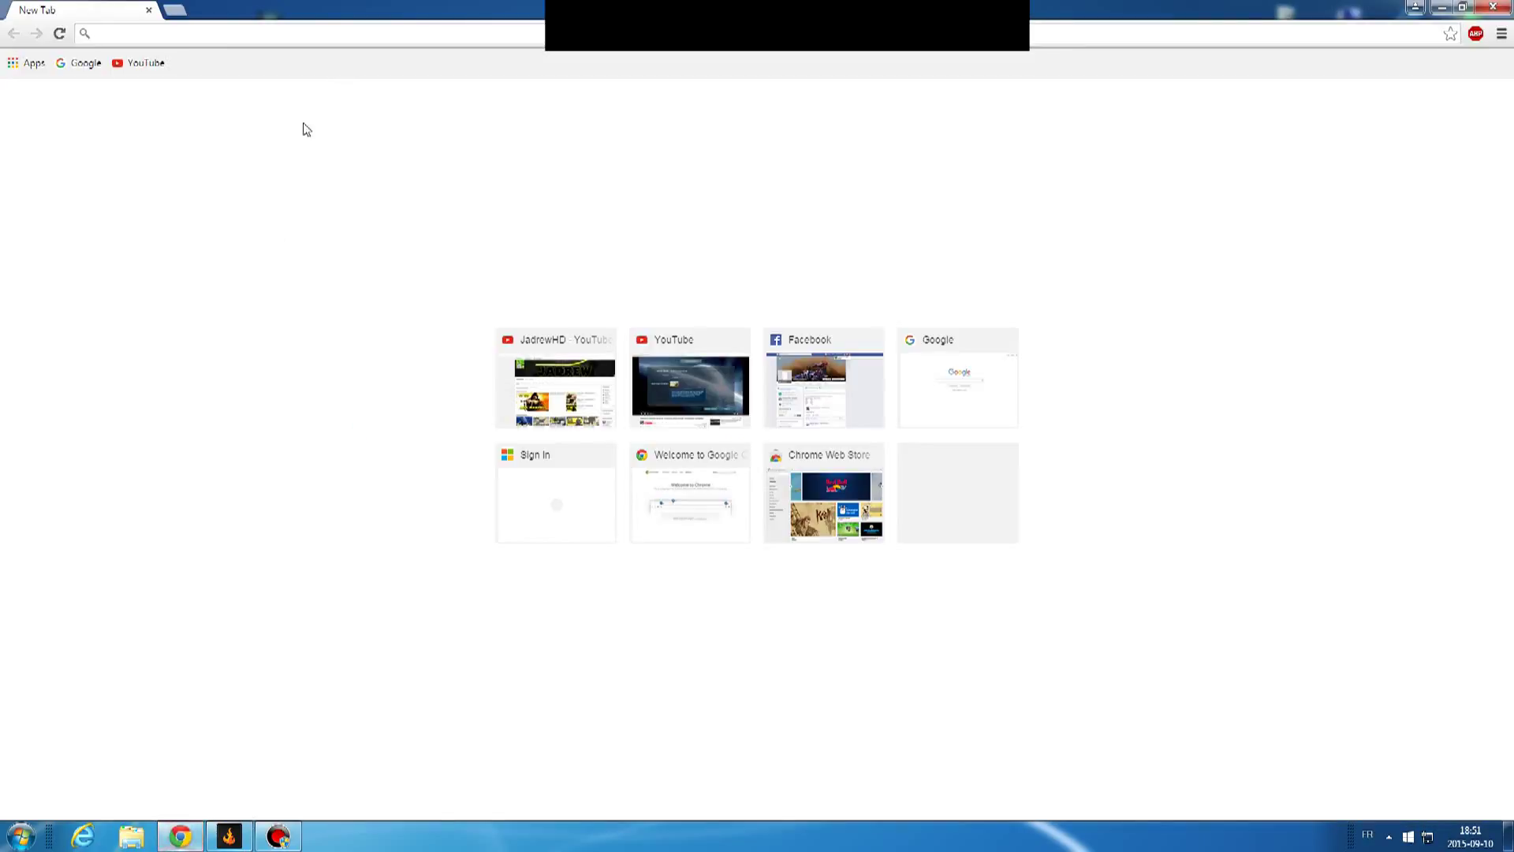
{"action": "left_click", "coordinate": [87, 69]}
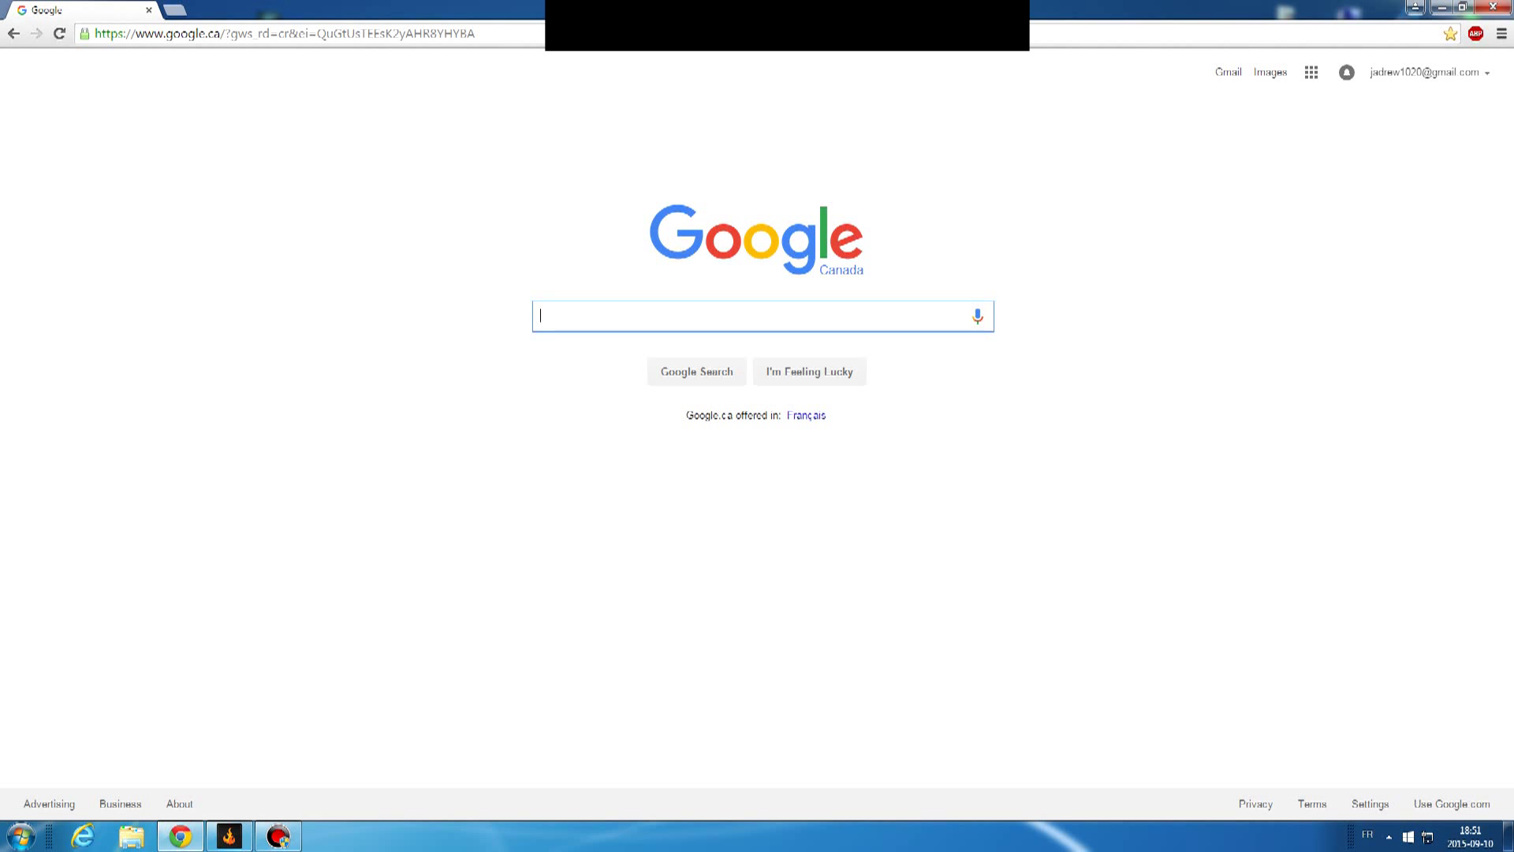
{"action": "type", "text": "utorrent"}
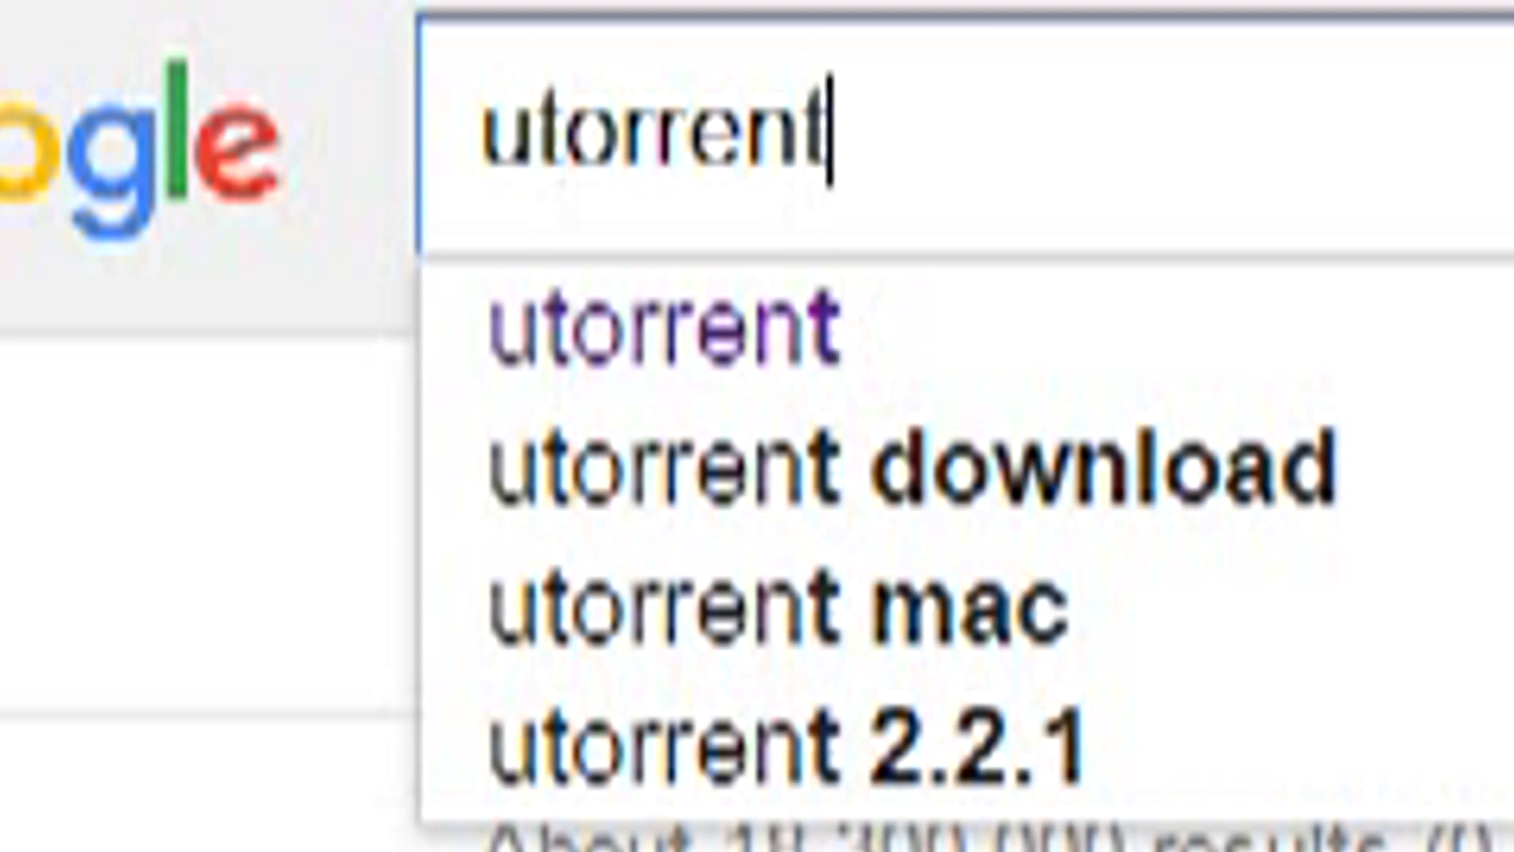
{"action": "key", "text": "Return"}
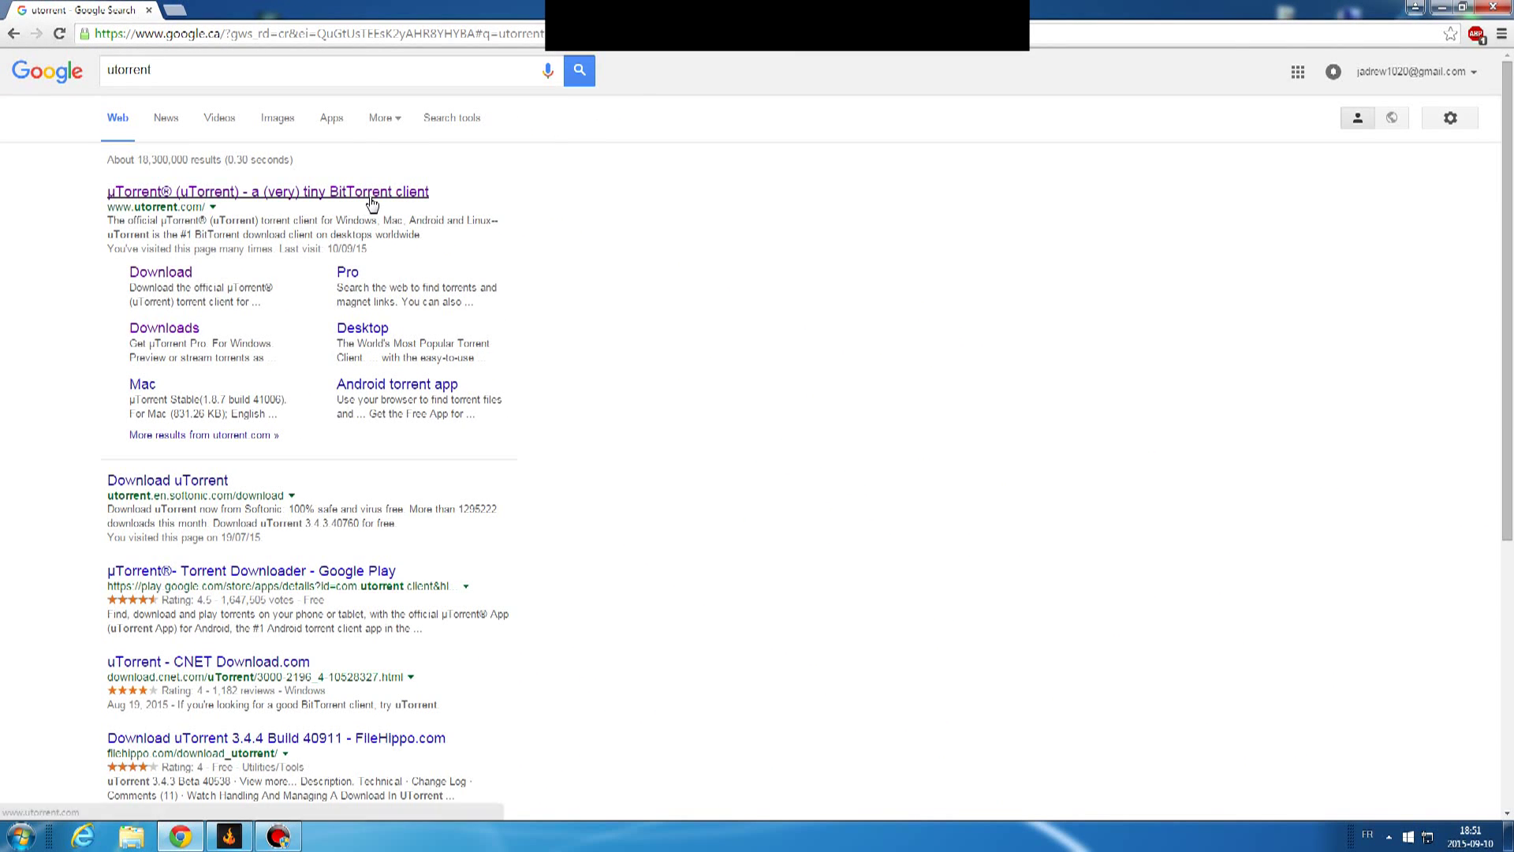
Download the free µTorrent for Windows from the official utorrent.com site
{"action": "left_click", "coordinate": [399, 205]}
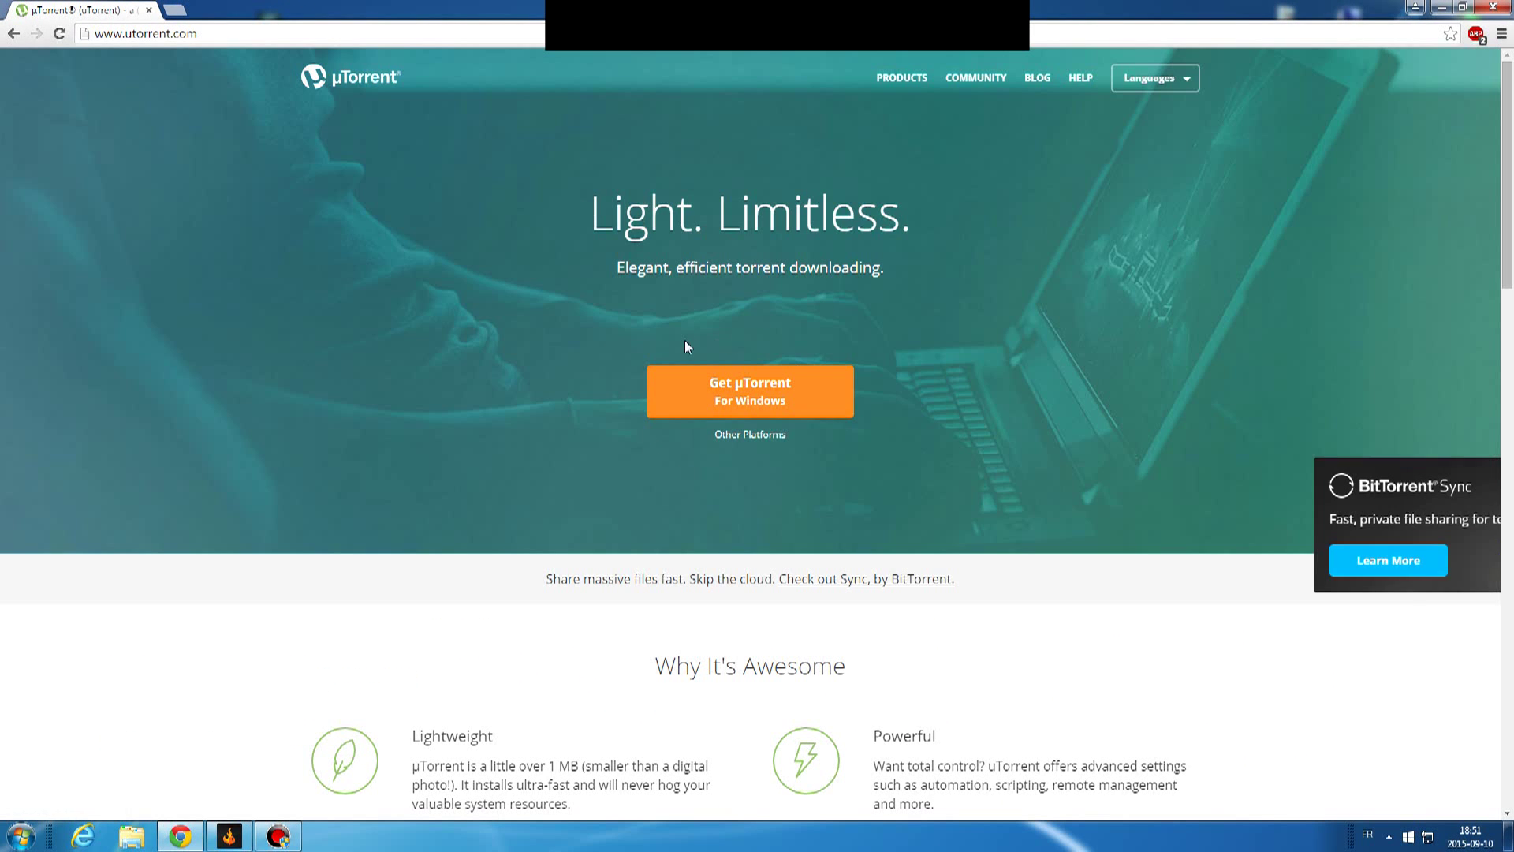
{"action": "left_click", "coordinate": [764, 407]}
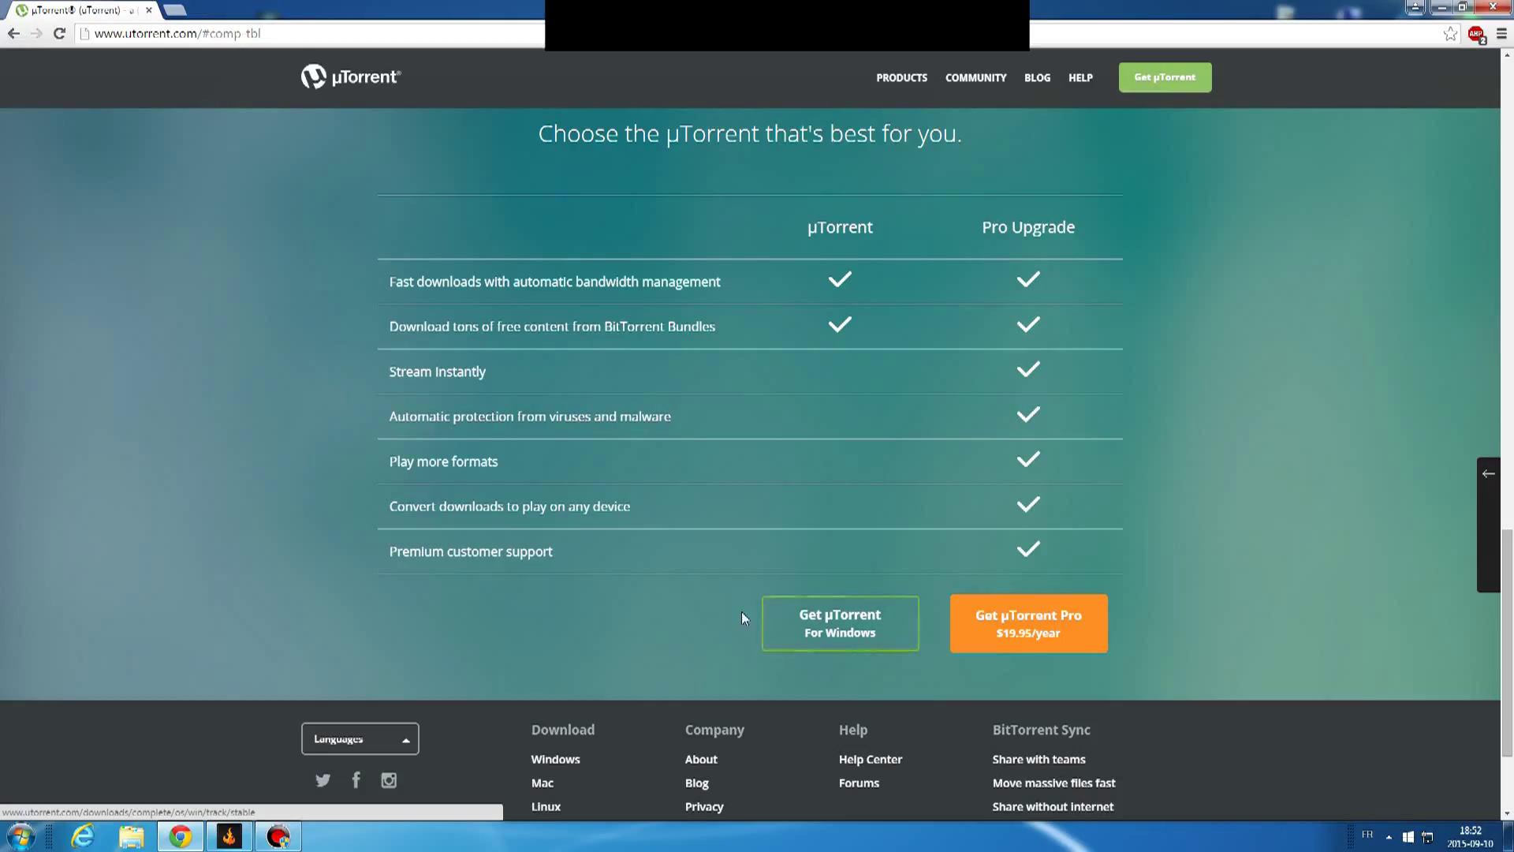
{"action": "left_click", "coordinate": [830, 637]}
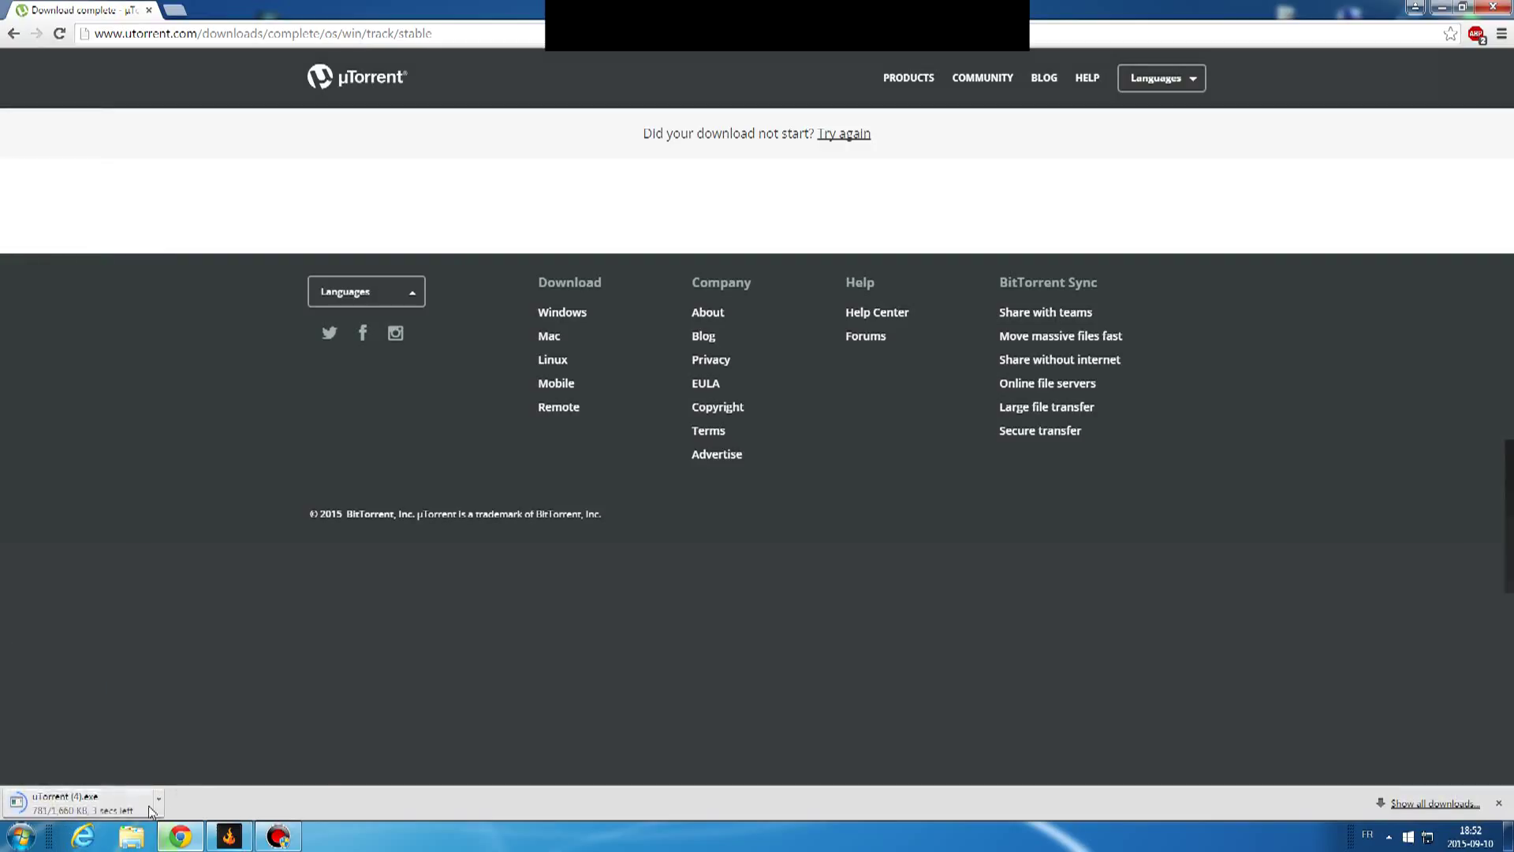
Run the downloaded µTorrent file to launch the client, then view the Fraps torrent's details
{"action": "left_click", "coordinate": [159, 799]}
{"action": "left_click", "coordinate": [115, 736]}
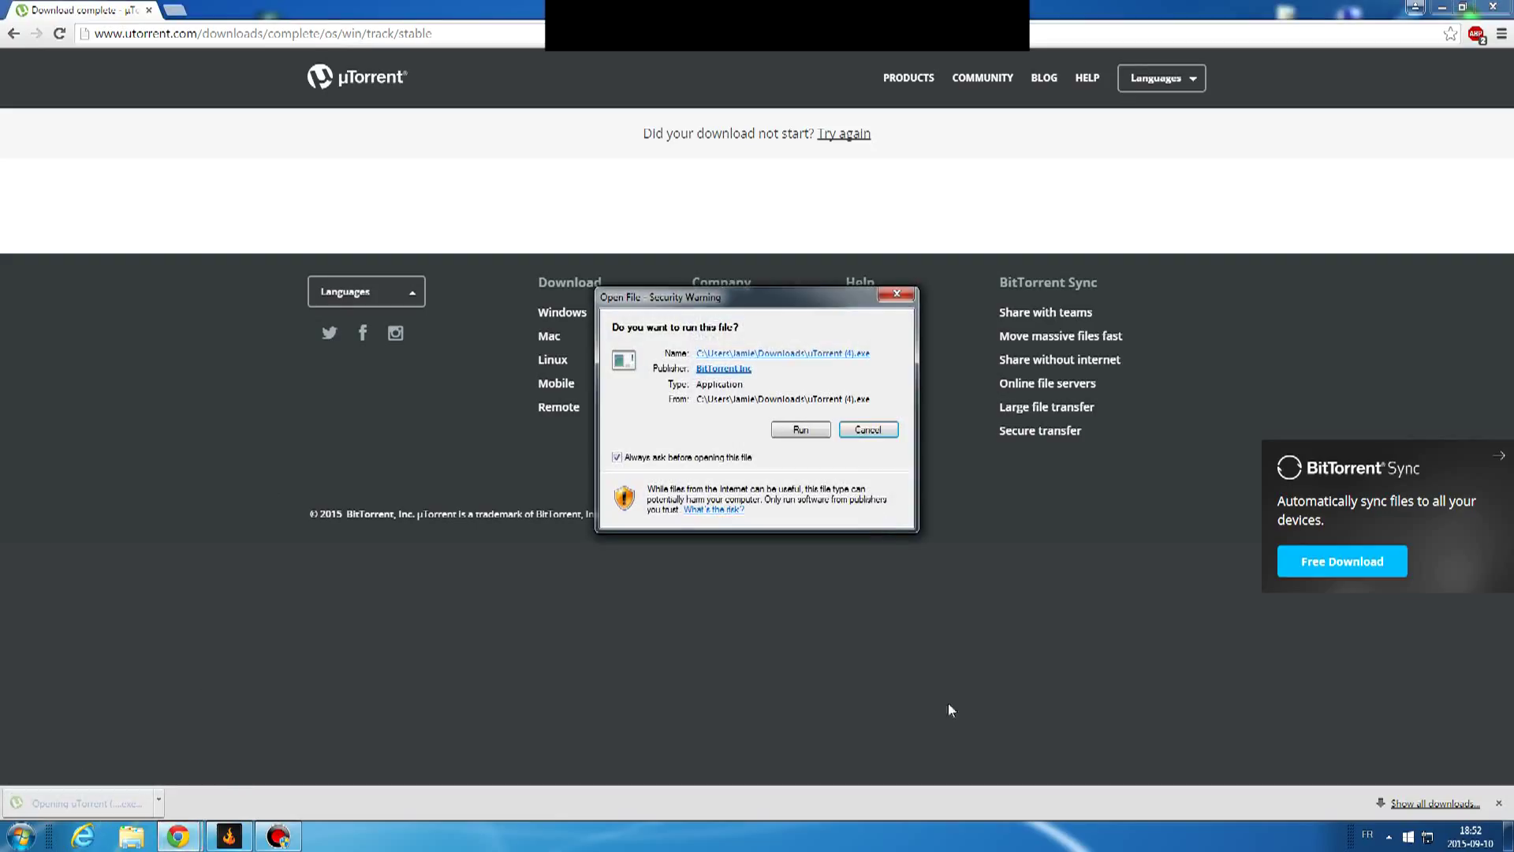
{"action": "left_click", "coordinate": [801, 430]}
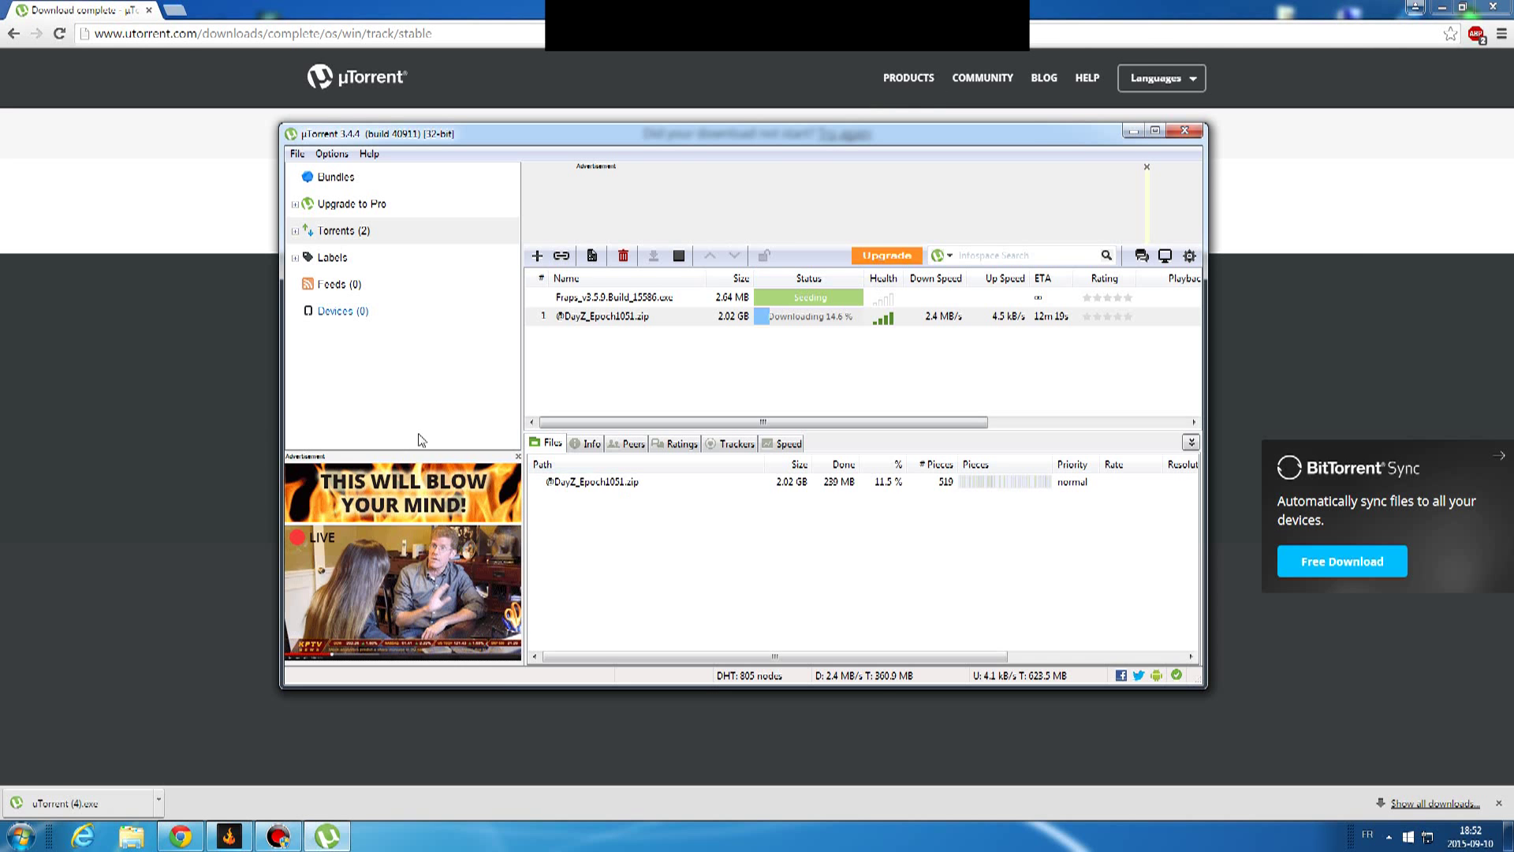
{"action": "left_click", "coordinate": [616, 297]}
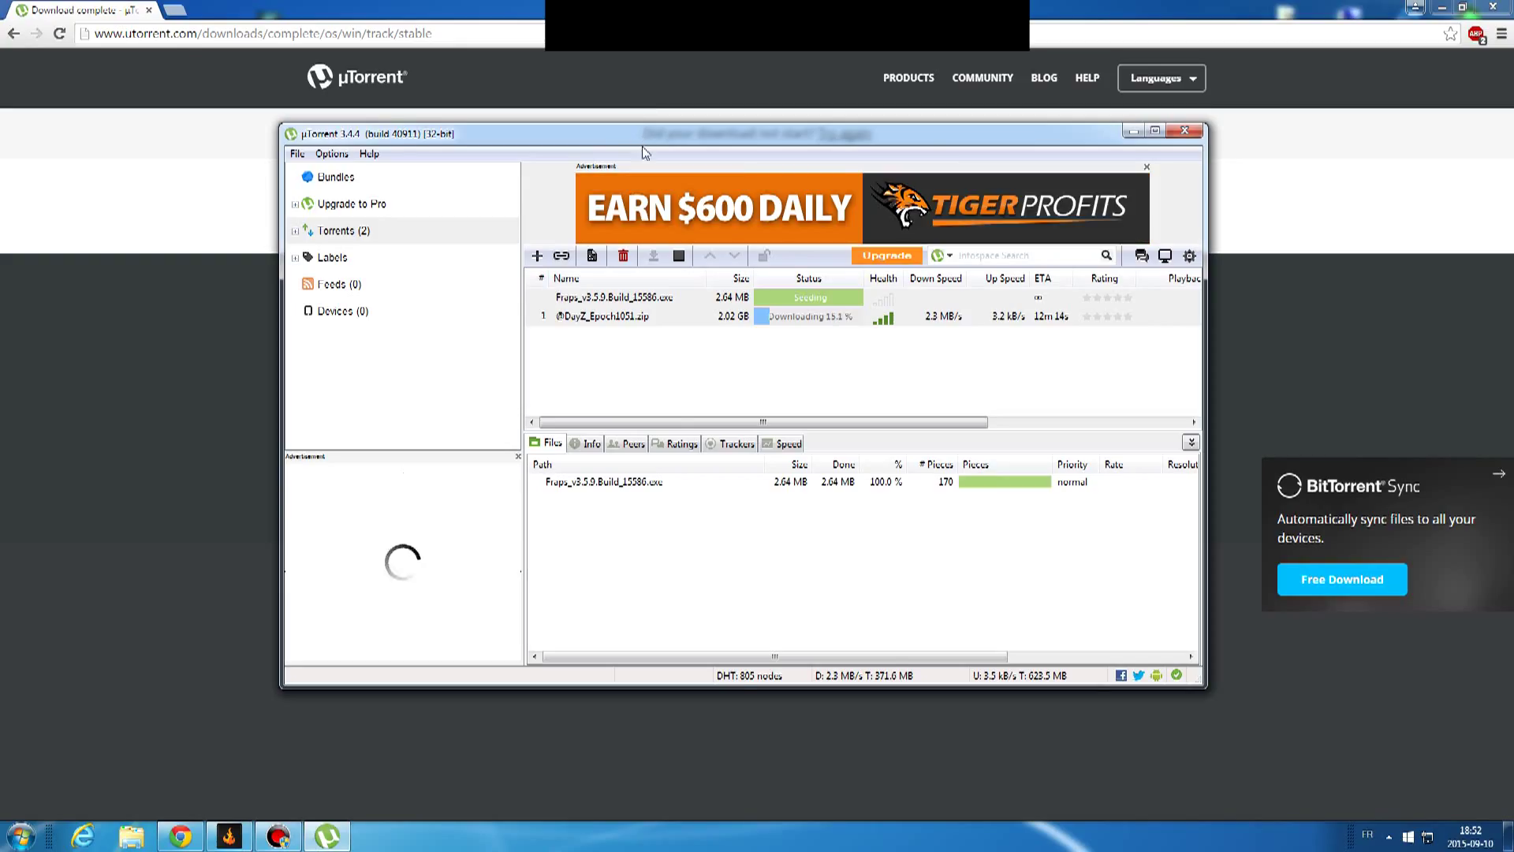
{"action": "left_click_drag", "start_coordinate": [1060, 136], "coordinate": [1019, 183]}
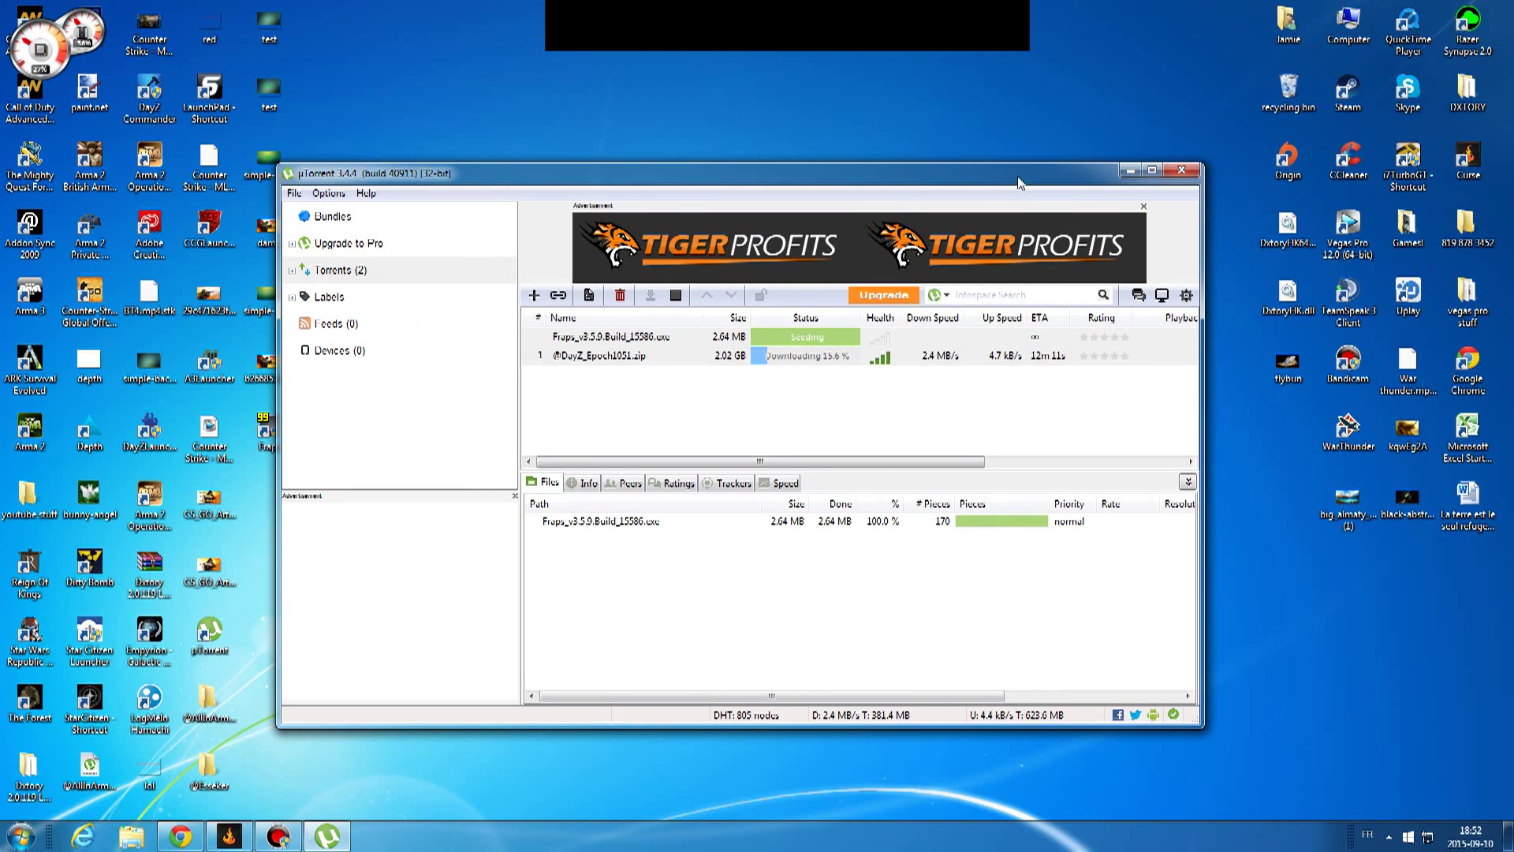
{"action": "left_click", "coordinate": [209, 229]}
{"action": "left_click", "coordinate": [557, 189]}
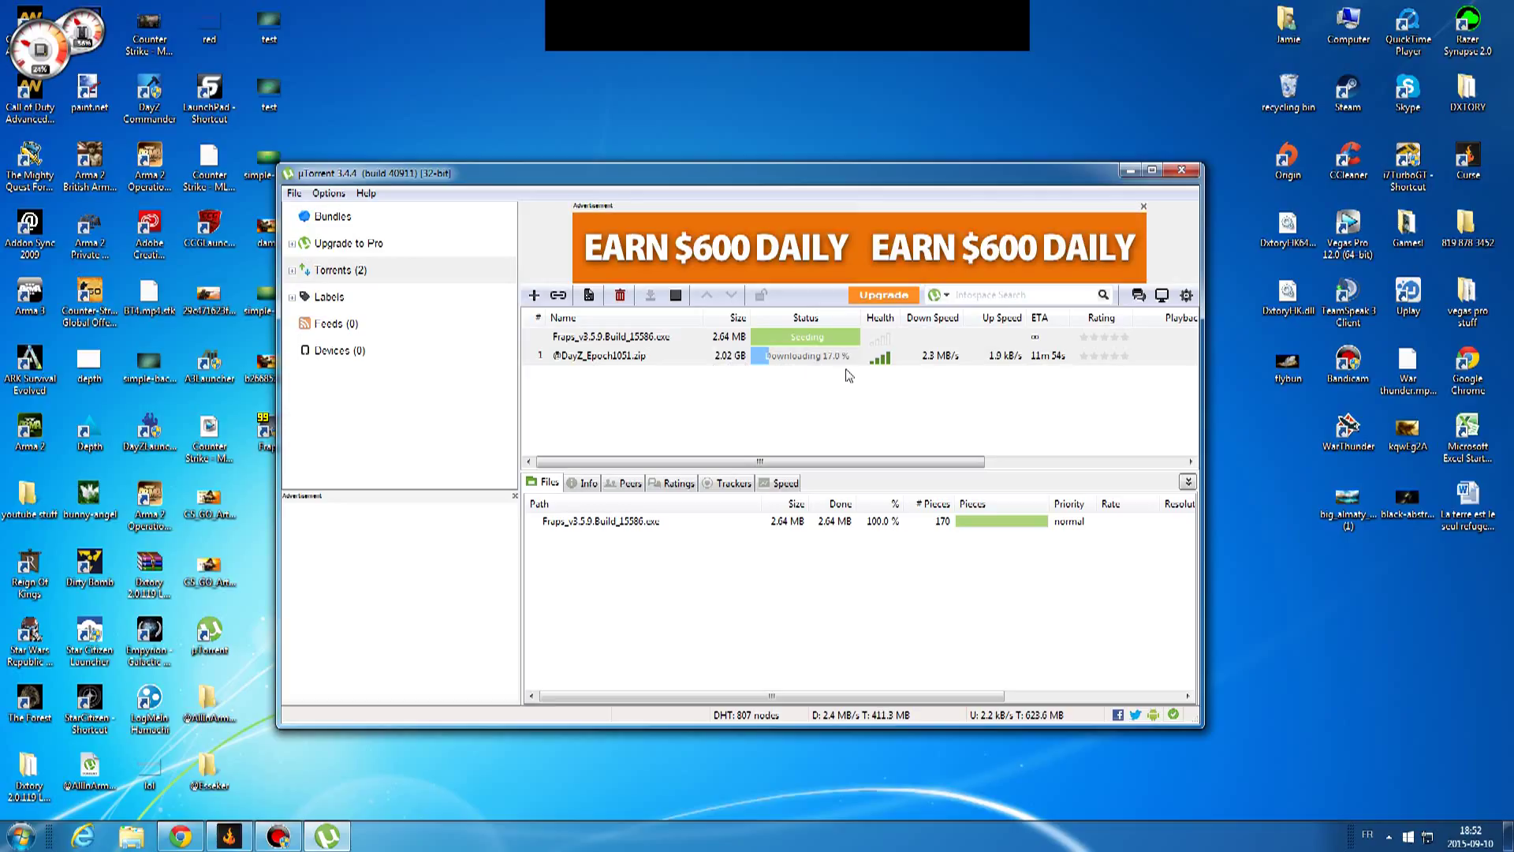
{"action": "left_click", "coordinate": [888, 405]}
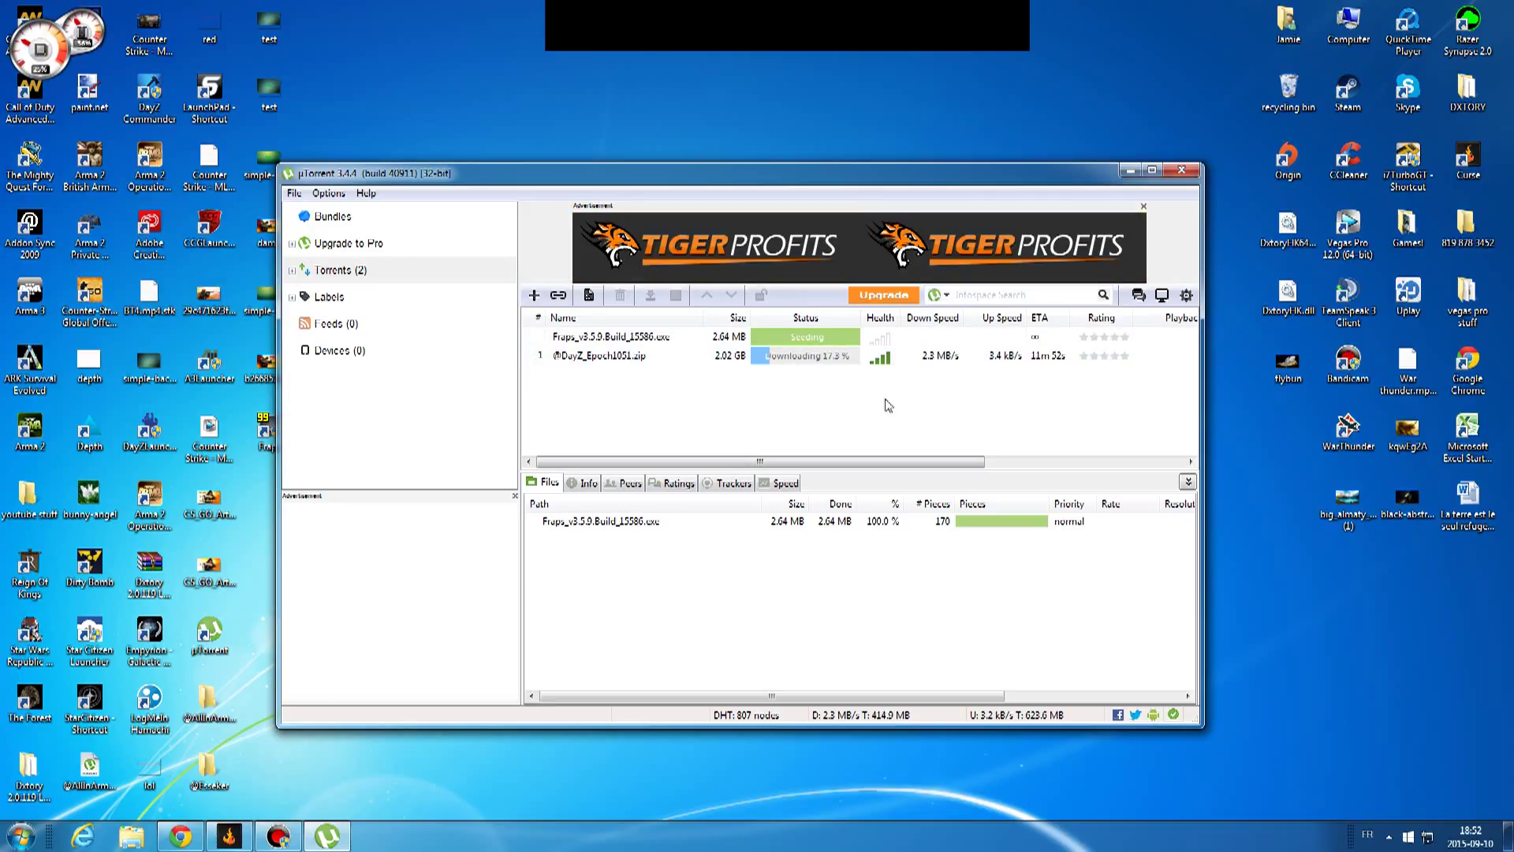
{"action": "left_click_drag", "start_coordinate": [904, 392], "coordinate": [707, 416]}
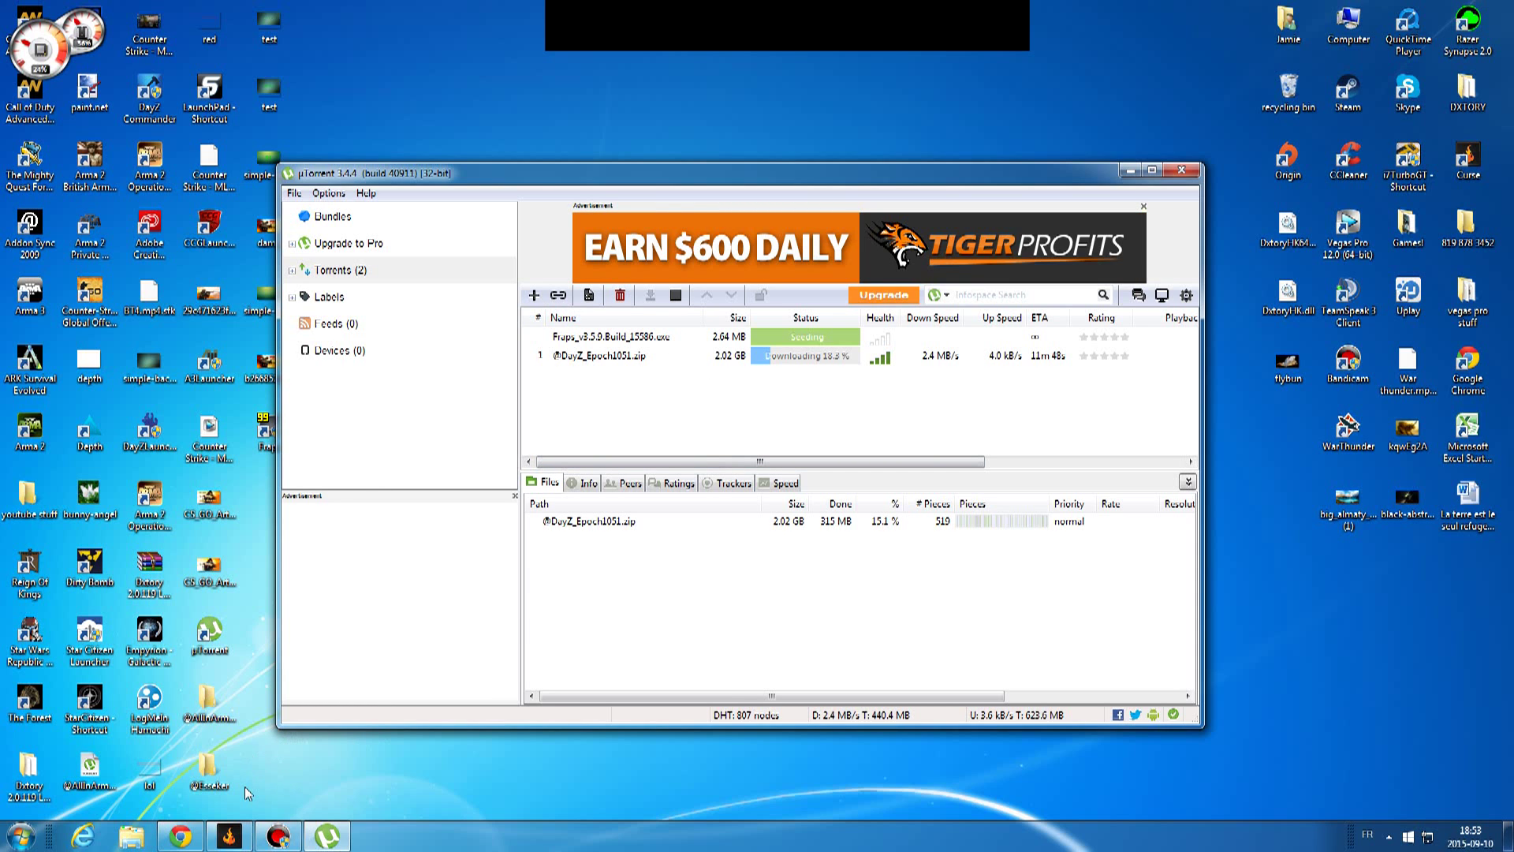
{"action": "left_click_drag", "start_coordinate": [285, 769], "coordinate": [374, 211]}
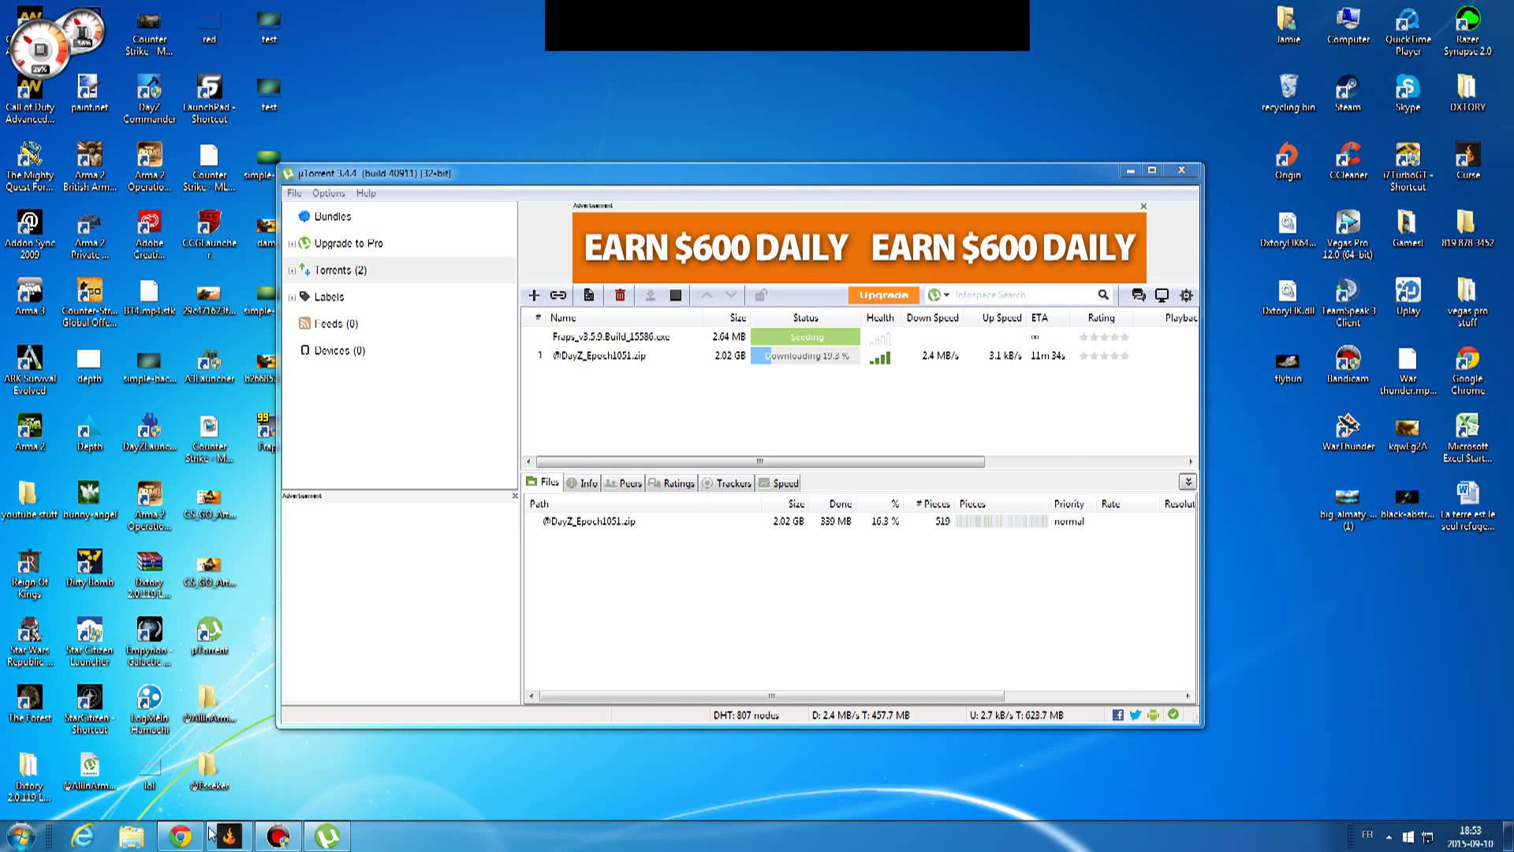
{"action": "left_click", "coordinate": [181, 837]}
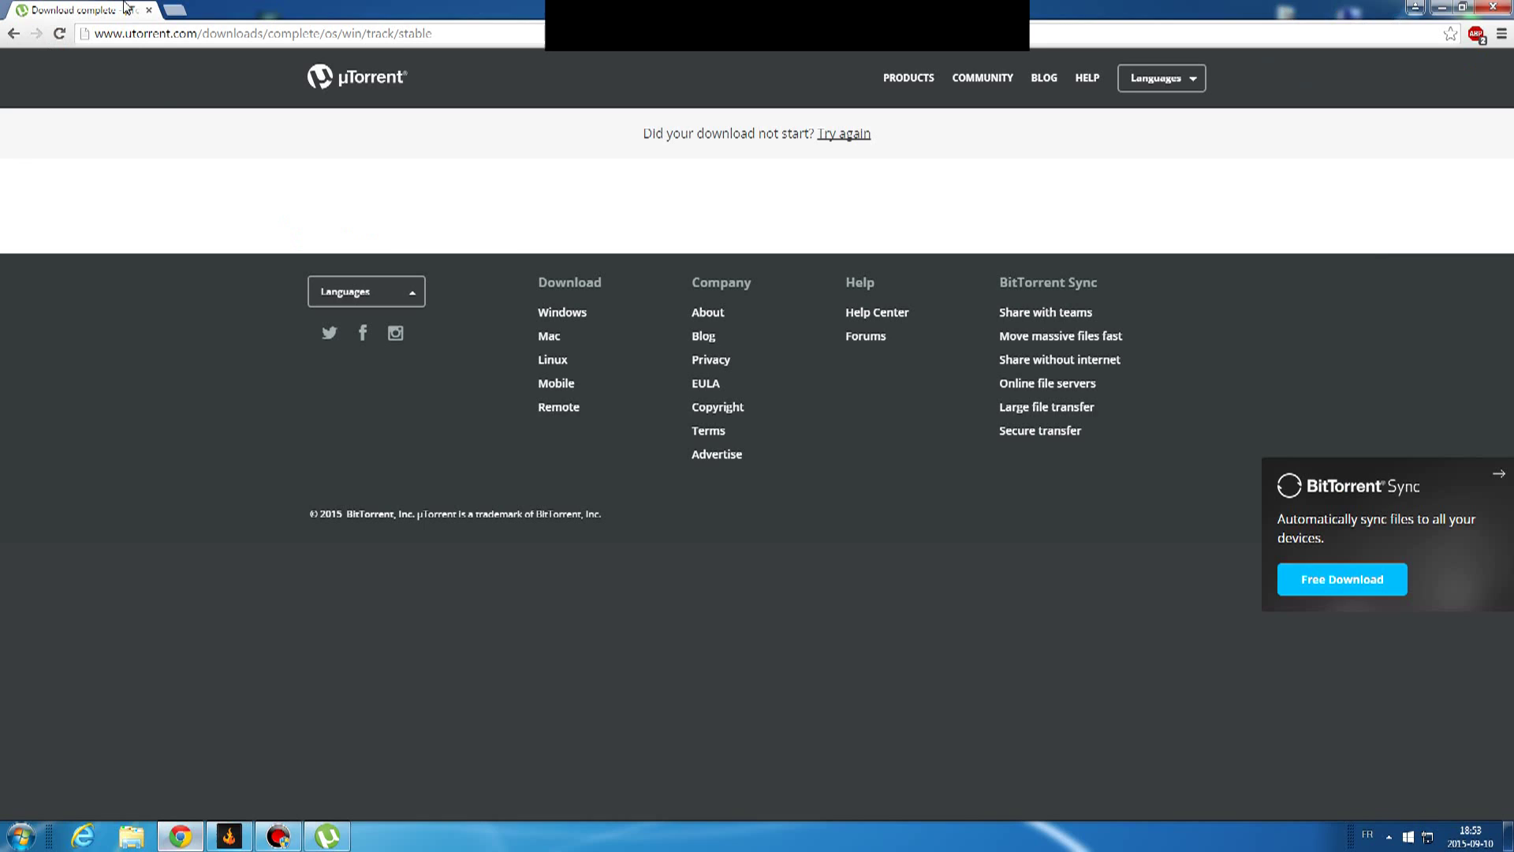
{"action": "left_click", "coordinate": [291, 35]}
{"action": "type", "text": "www."}
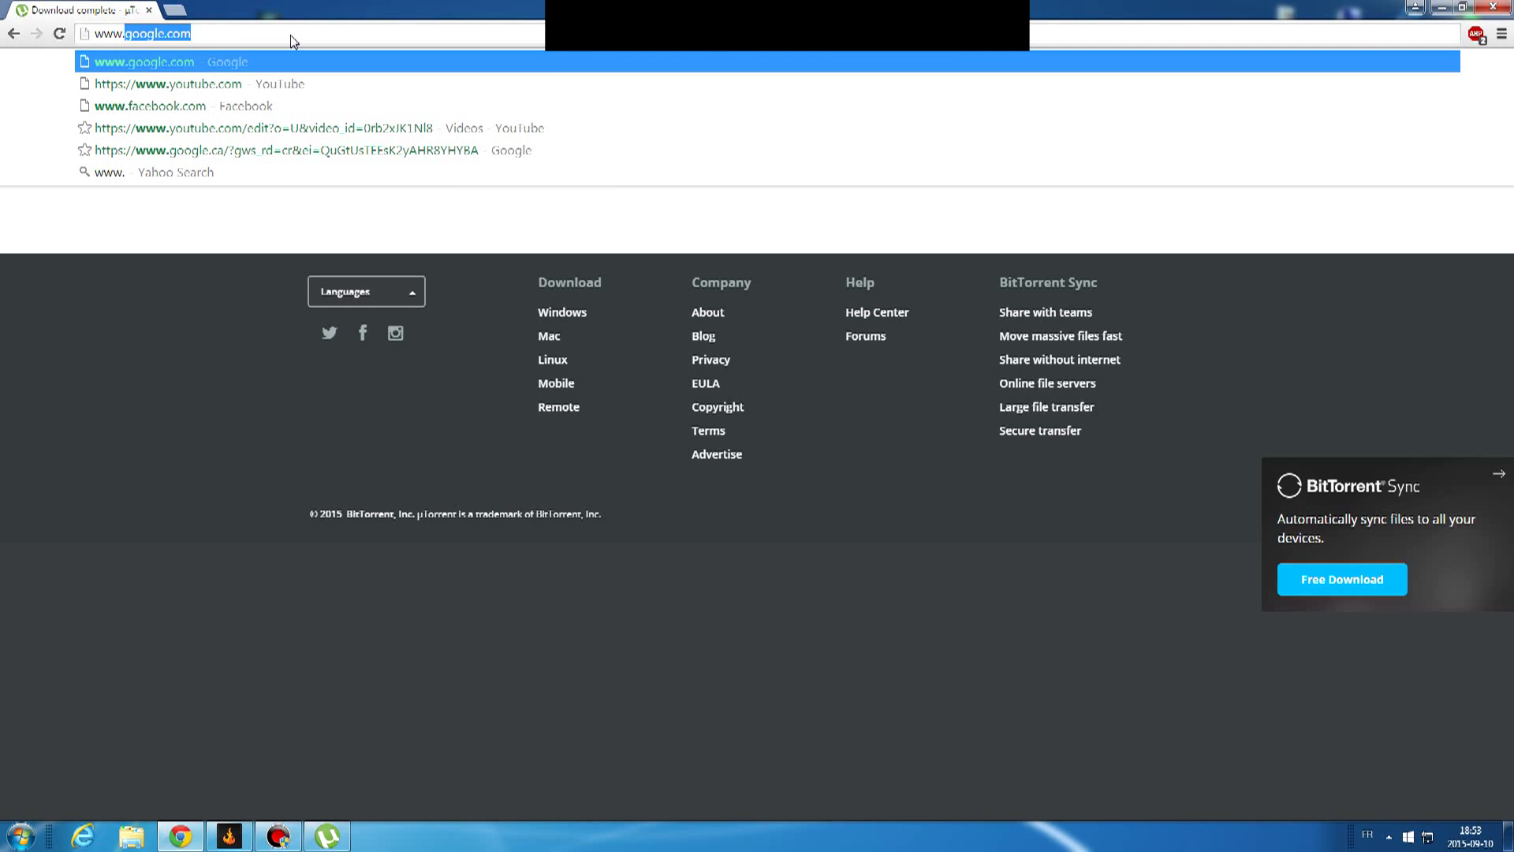
{"action": "type", "text": "google.com"}
{"action": "key", "text": "Return"}
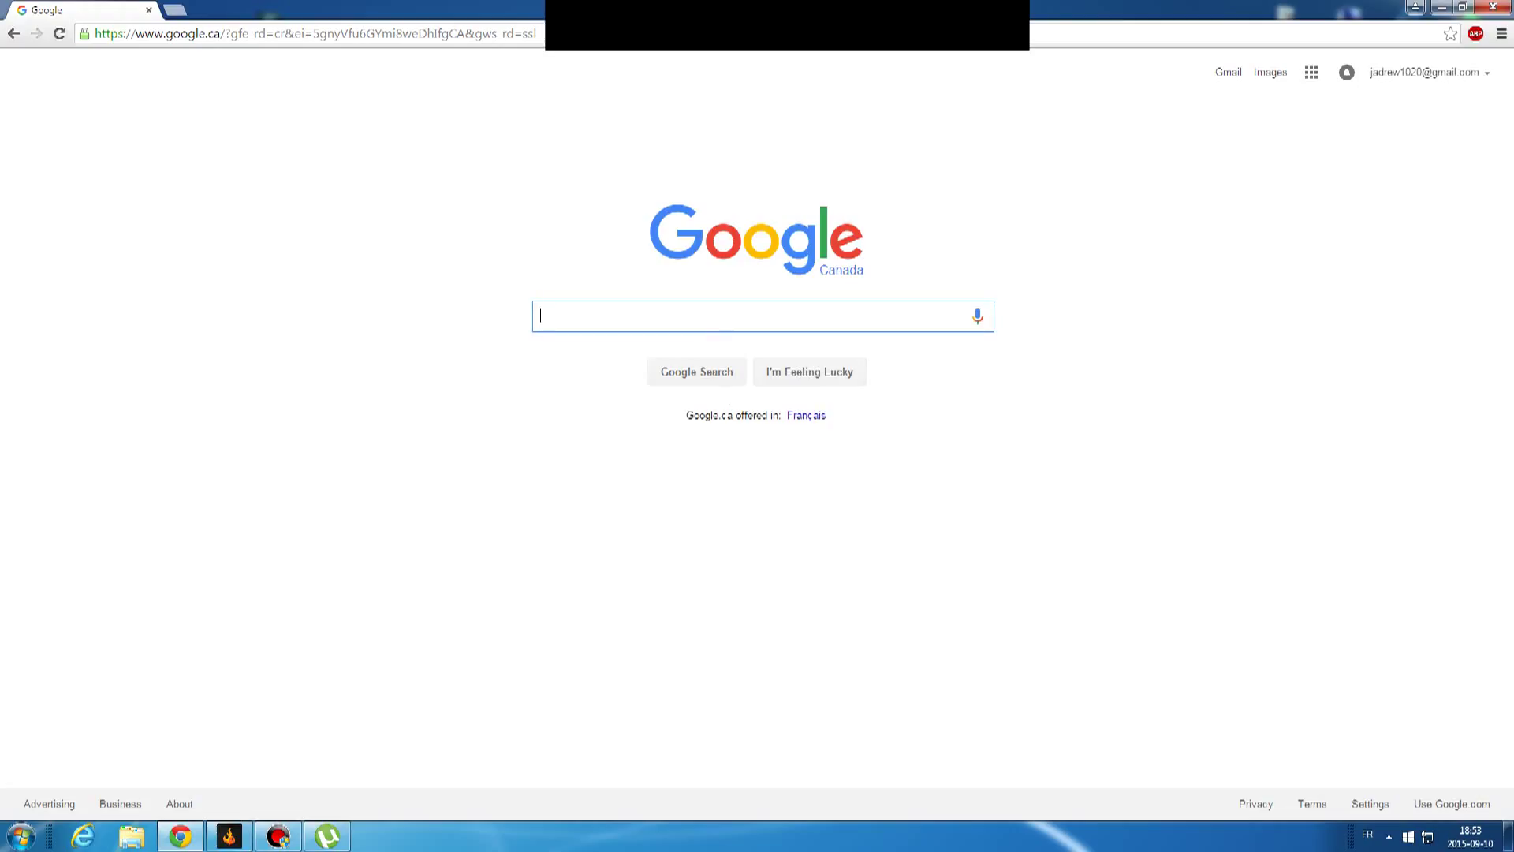
{"action": "type", "text": "ccg"}
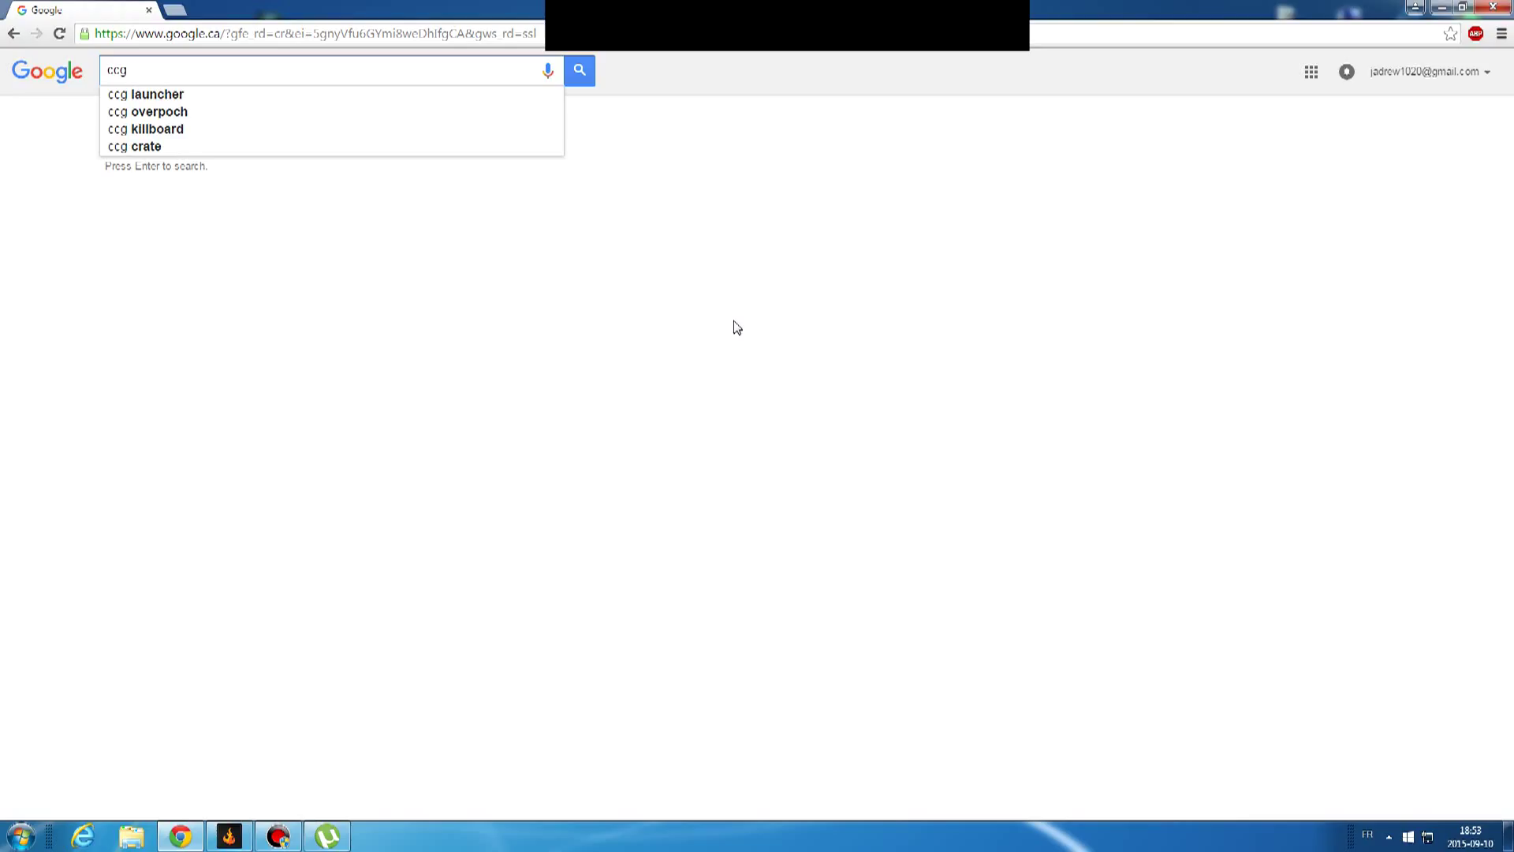
{"action": "type", "text": "epo"}
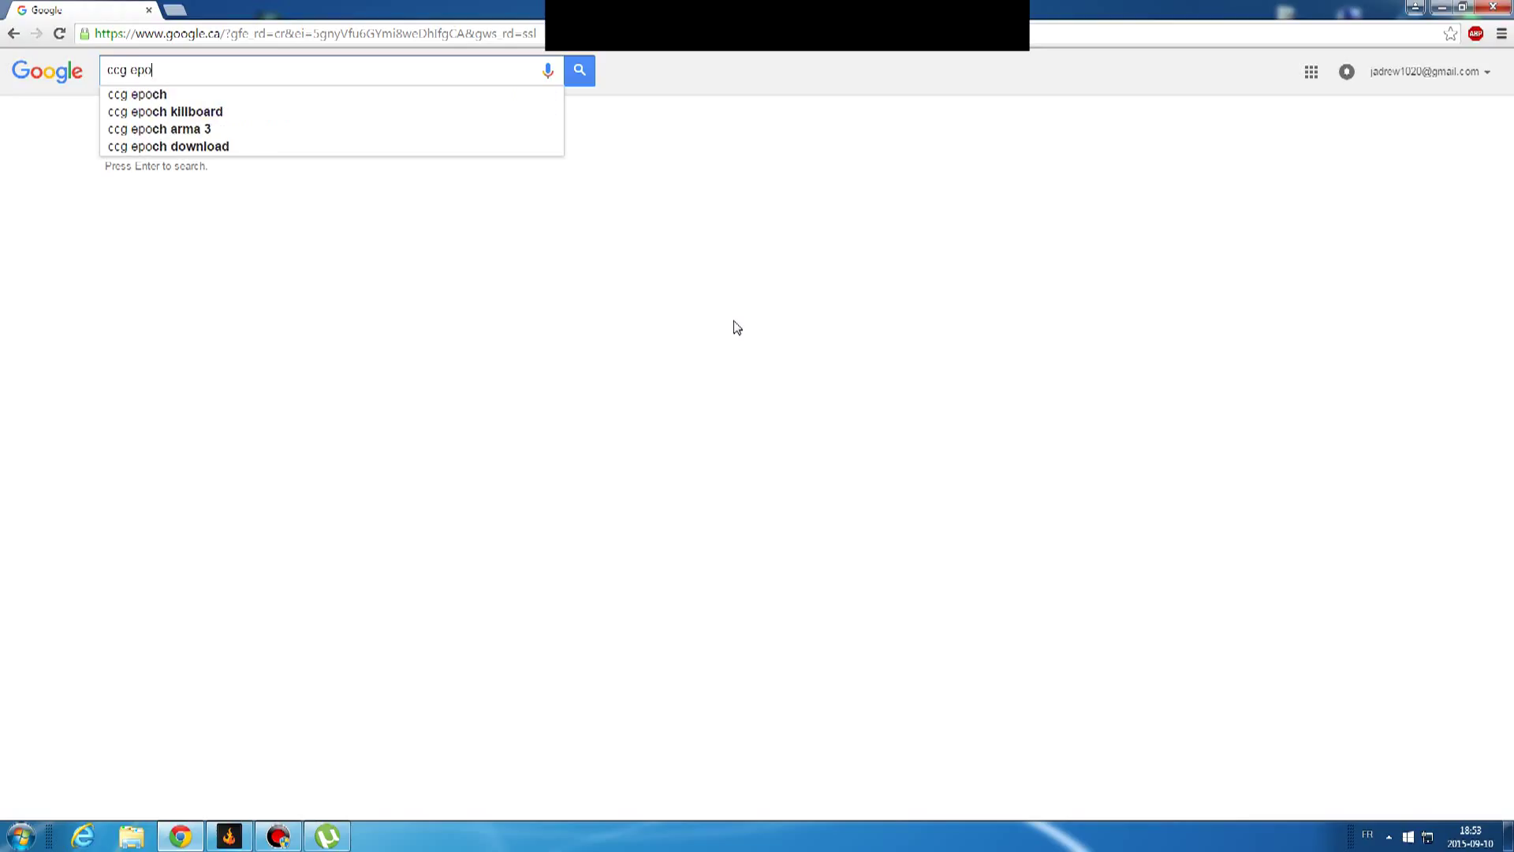
{"action": "type", "text": "ch t"}
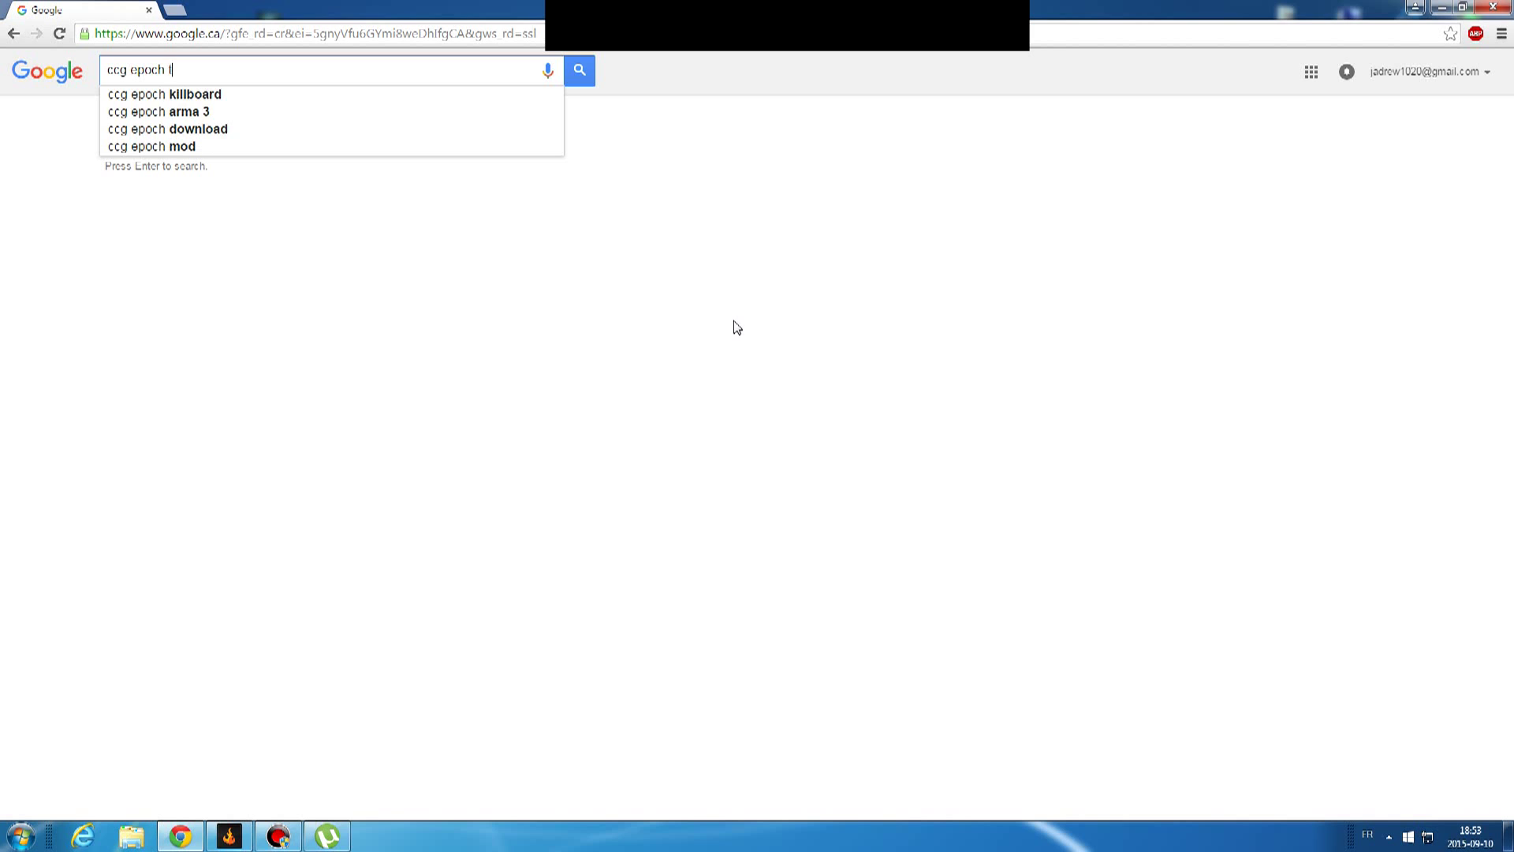
{"action": "type", "text": "orrent"}
{"action": "key", "text": "Return"}
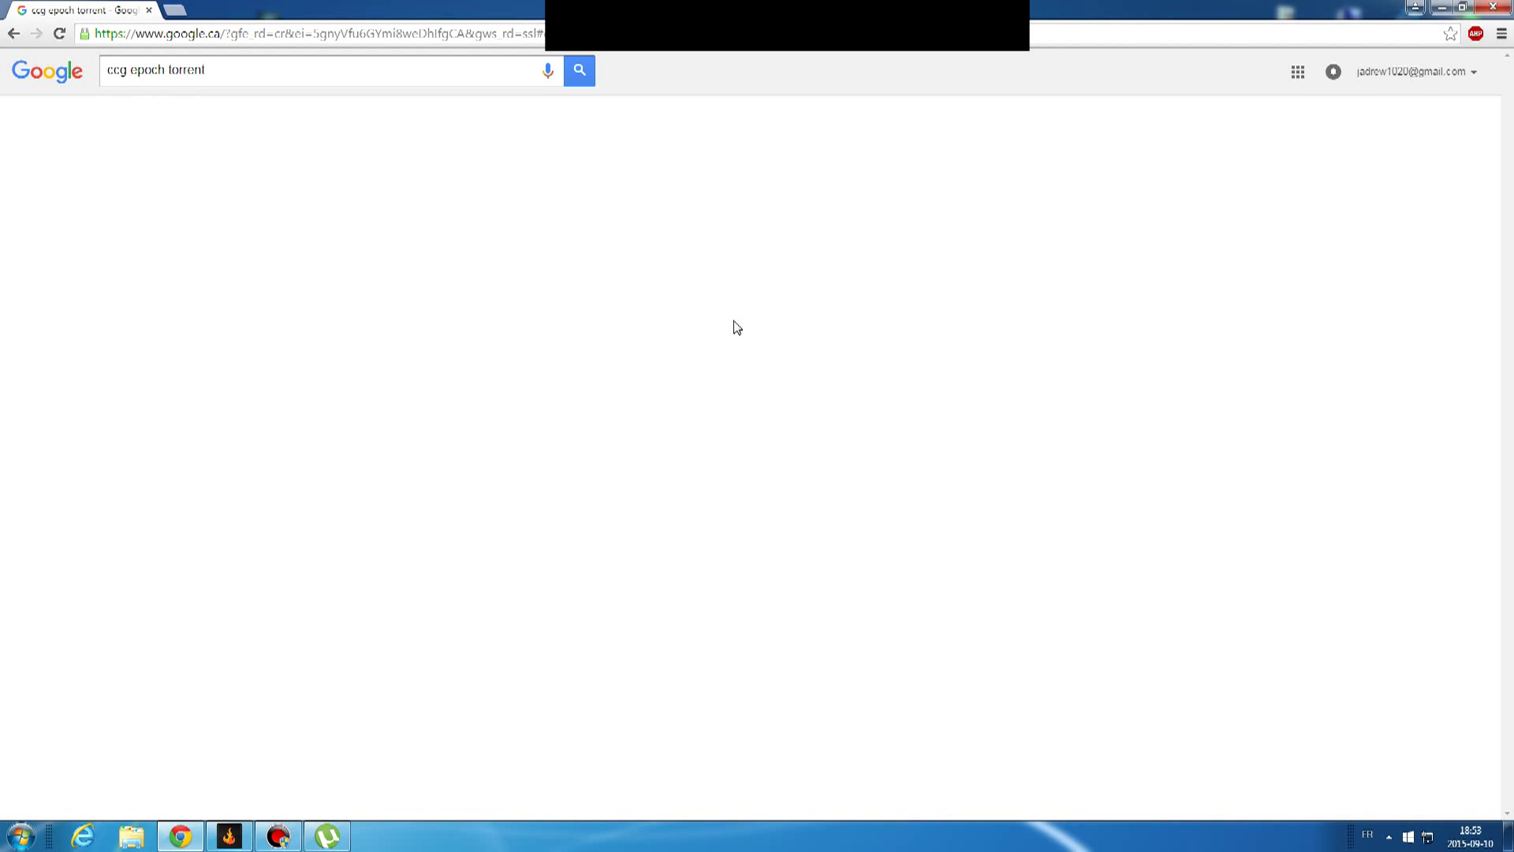
Download the DayZ Epoch 1.0.5.1 torrent from the CCG Manual Torrent Downloads topic
{"action": "left_click", "coordinate": [495, 192]}
{"action": "scroll", "coordinate": [641, 450], "scroll_direction": "down", "scroll_amount": 5}
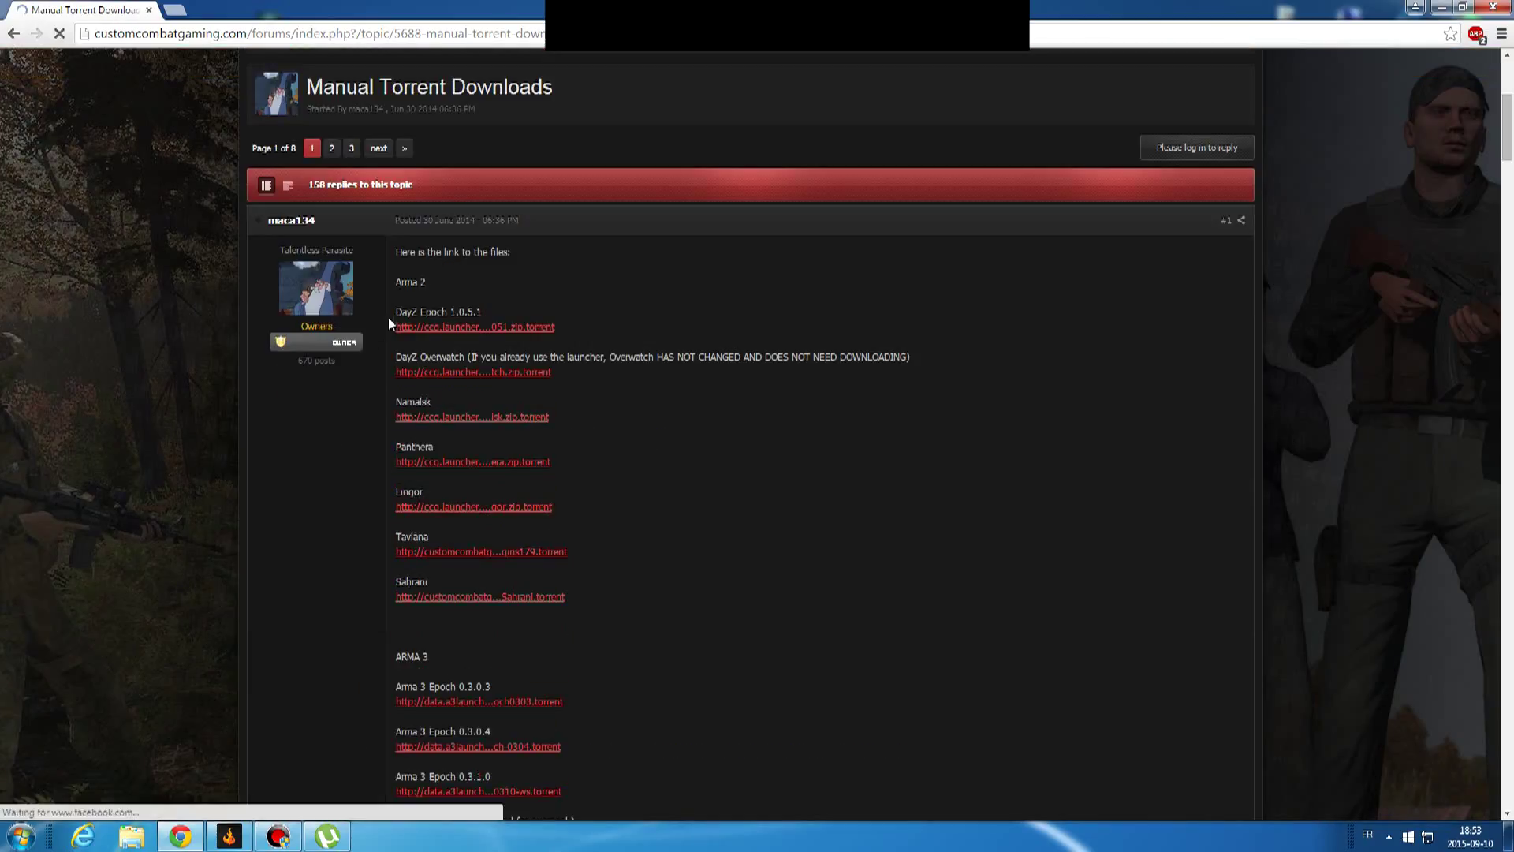
{"action": "left_click", "coordinate": [454, 328]}
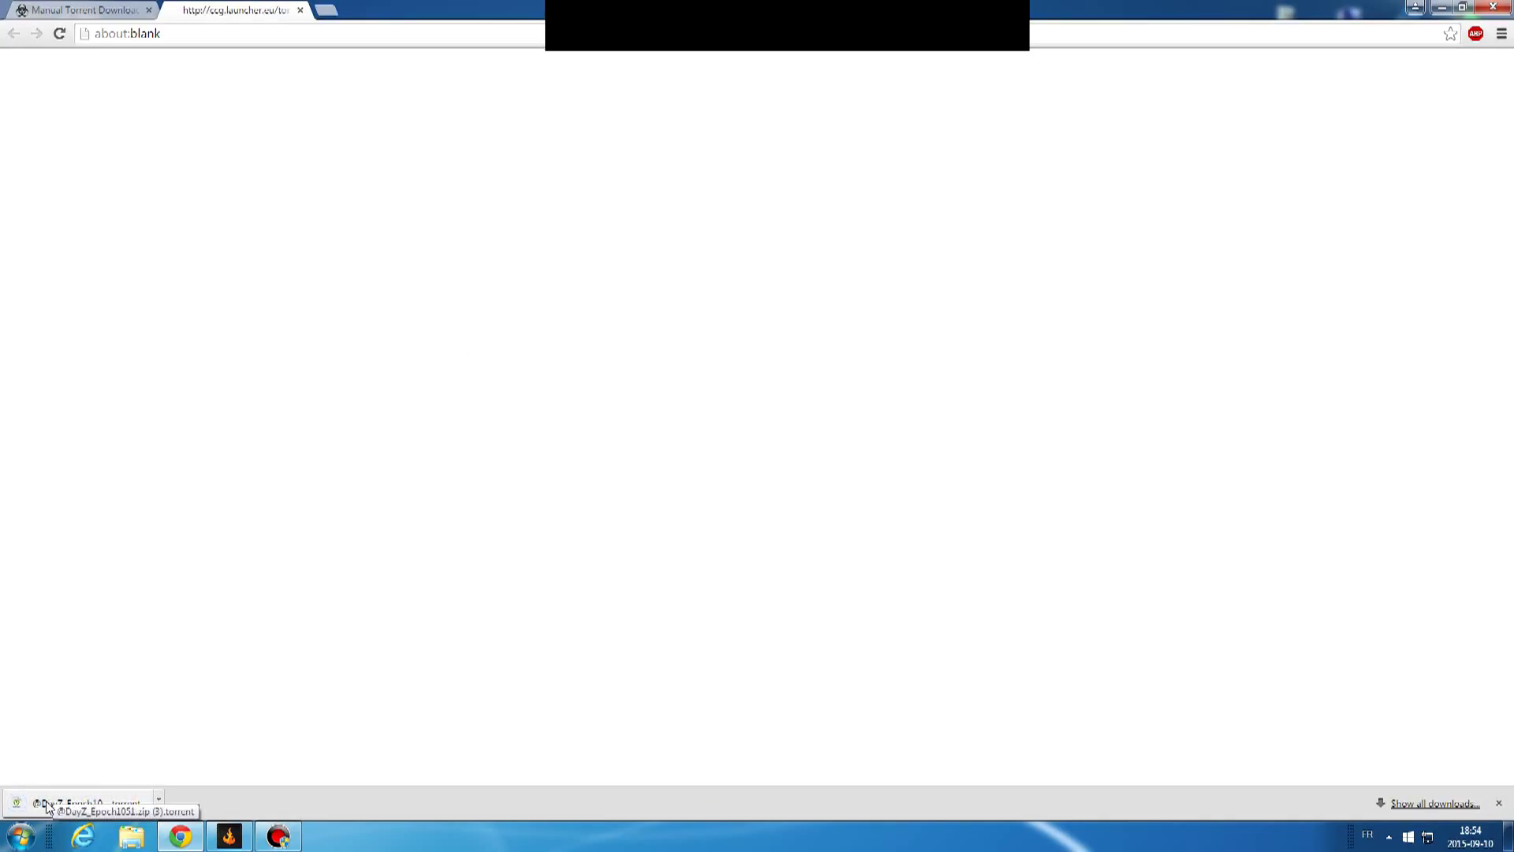
{"action": "left_click", "coordinate": [55, 803]}
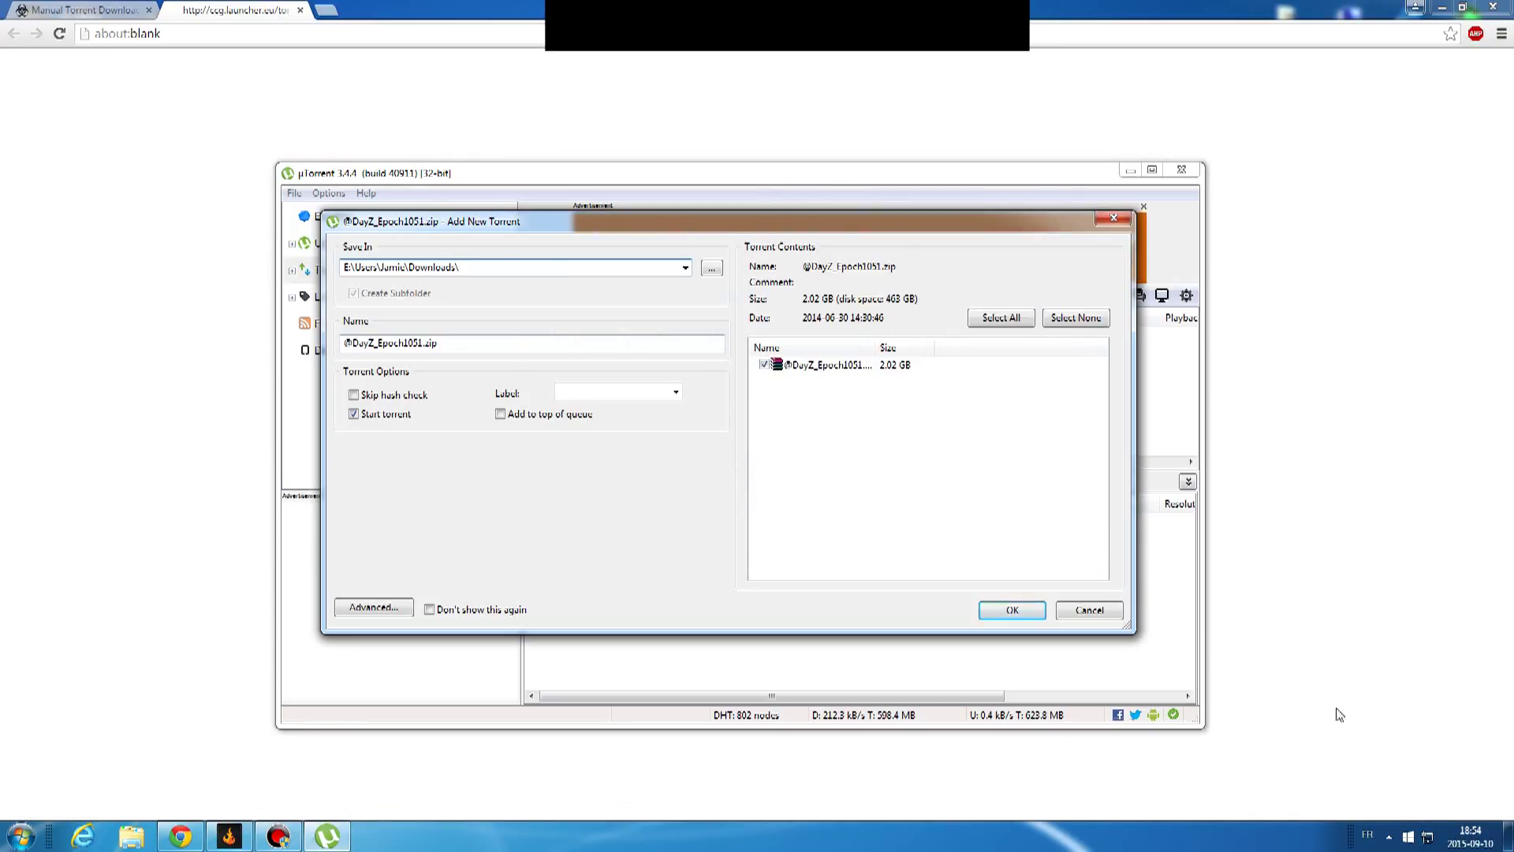
{"action": "left_click", "coordinate": [371, 249]}
{"action": "key", "text": "BackSpace"}
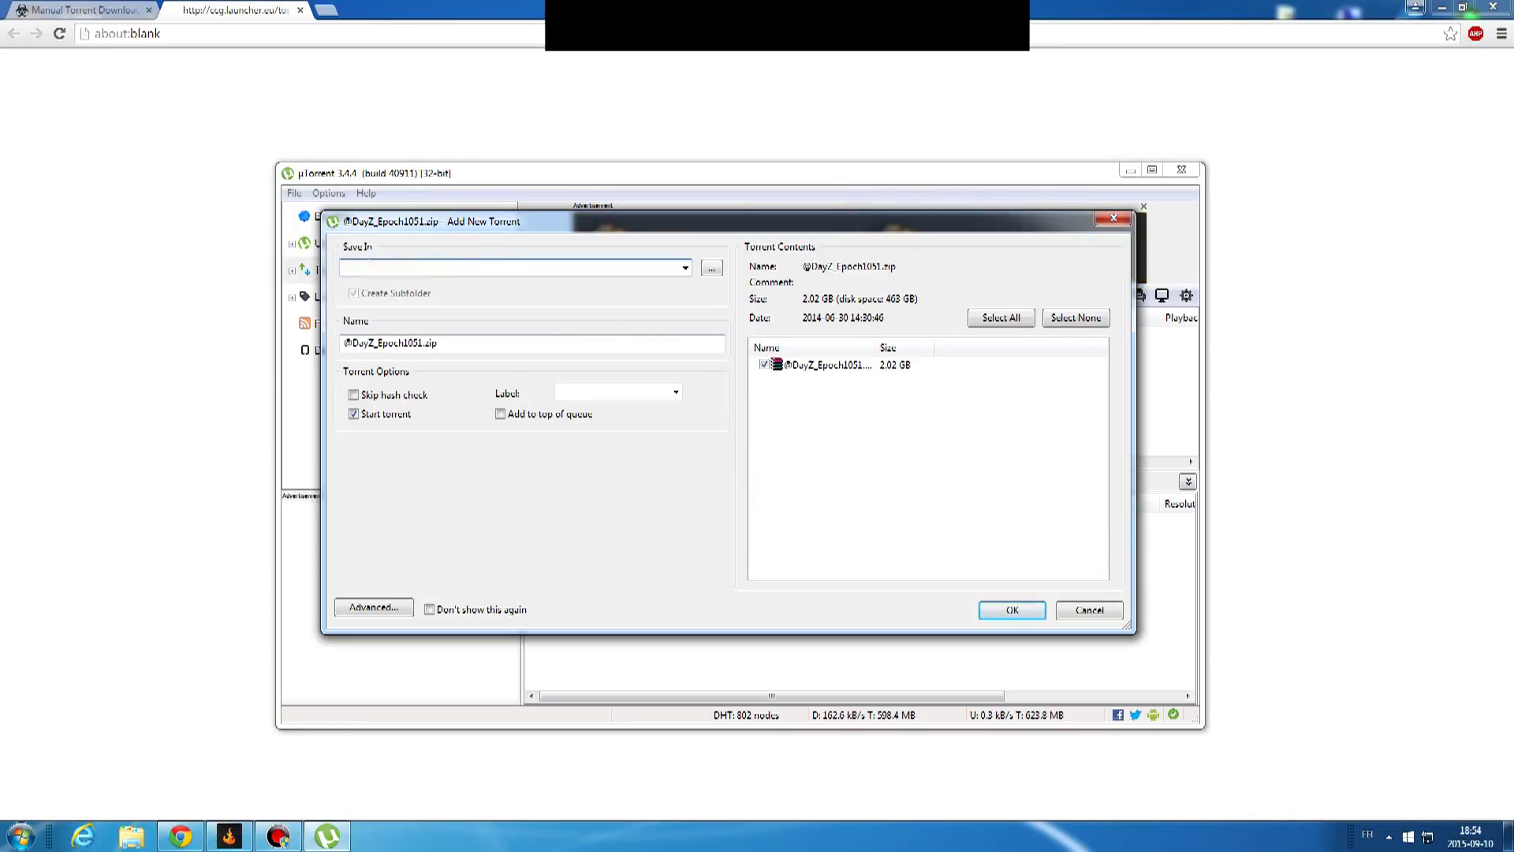
{"action": "key", "text": "ctrl+z"}
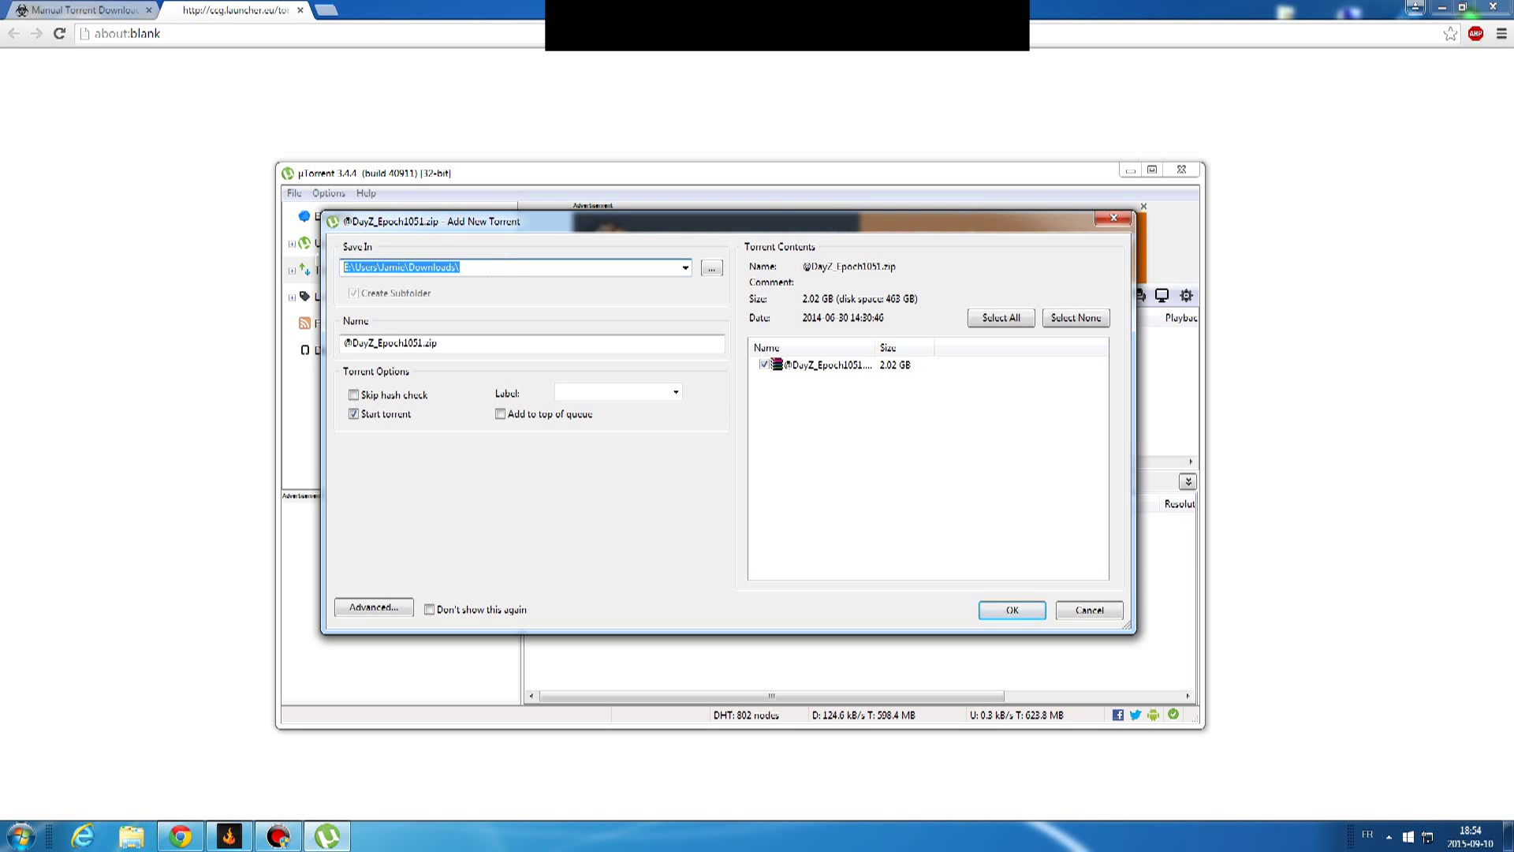
{"action": "key", "text": "End"}
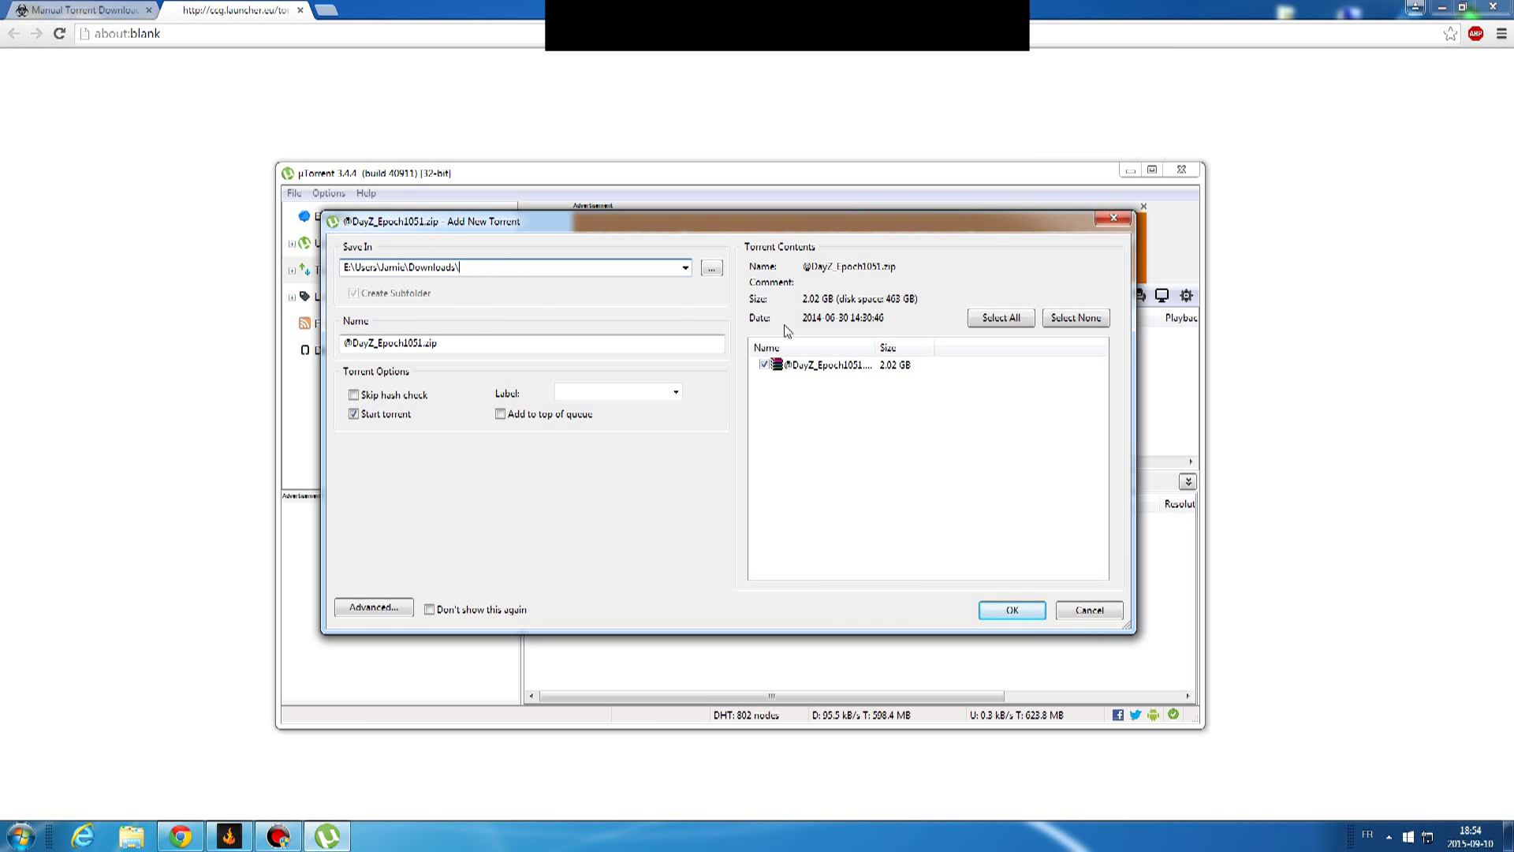
{"action": "left_click", "coordinate": [1012, 612]}
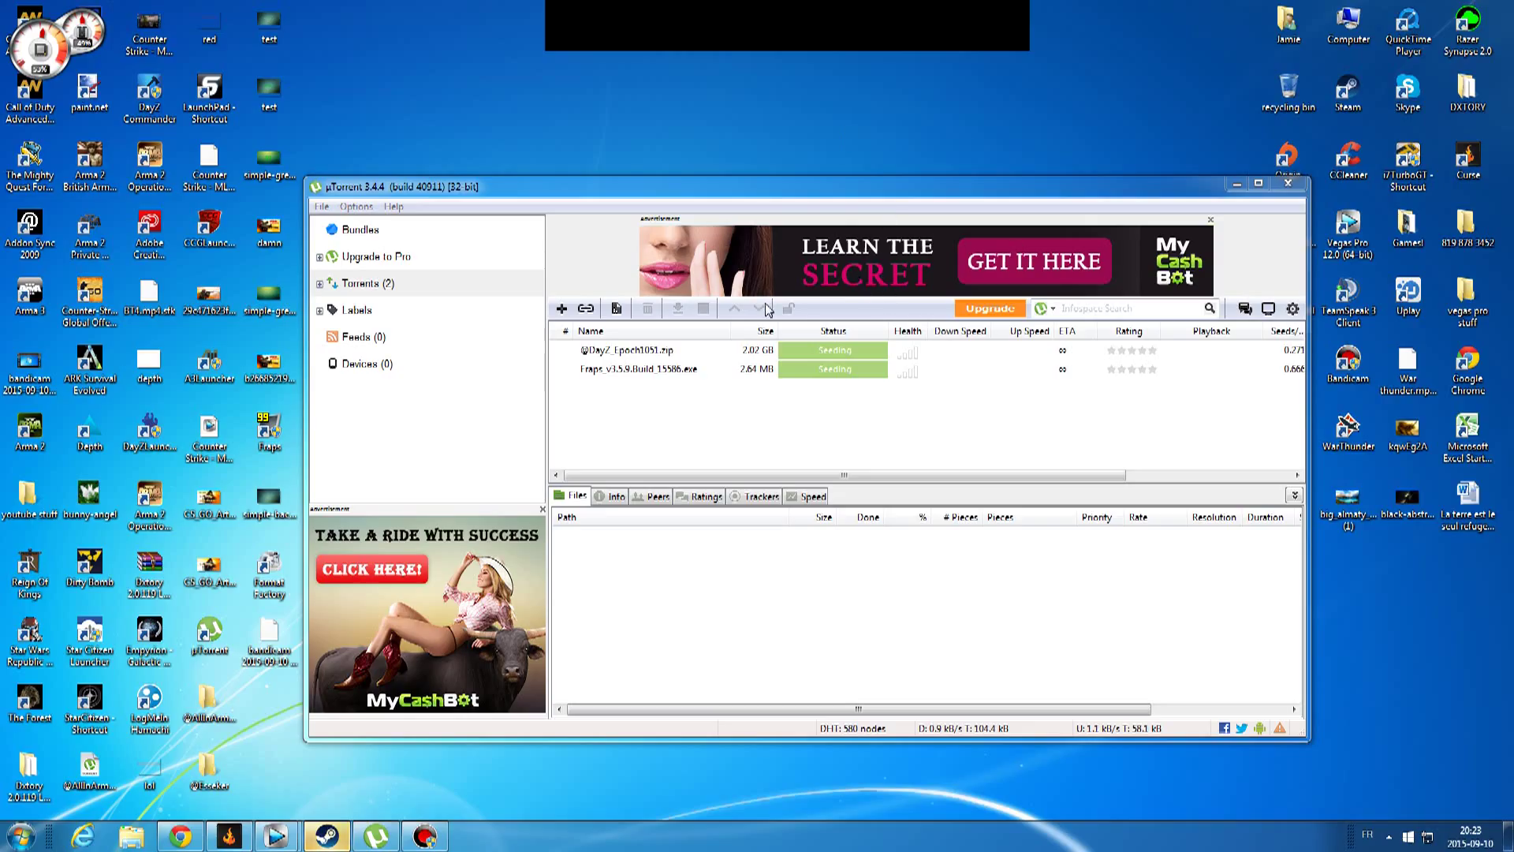
{"action": "left_click", "coordinate": [699, 371]}
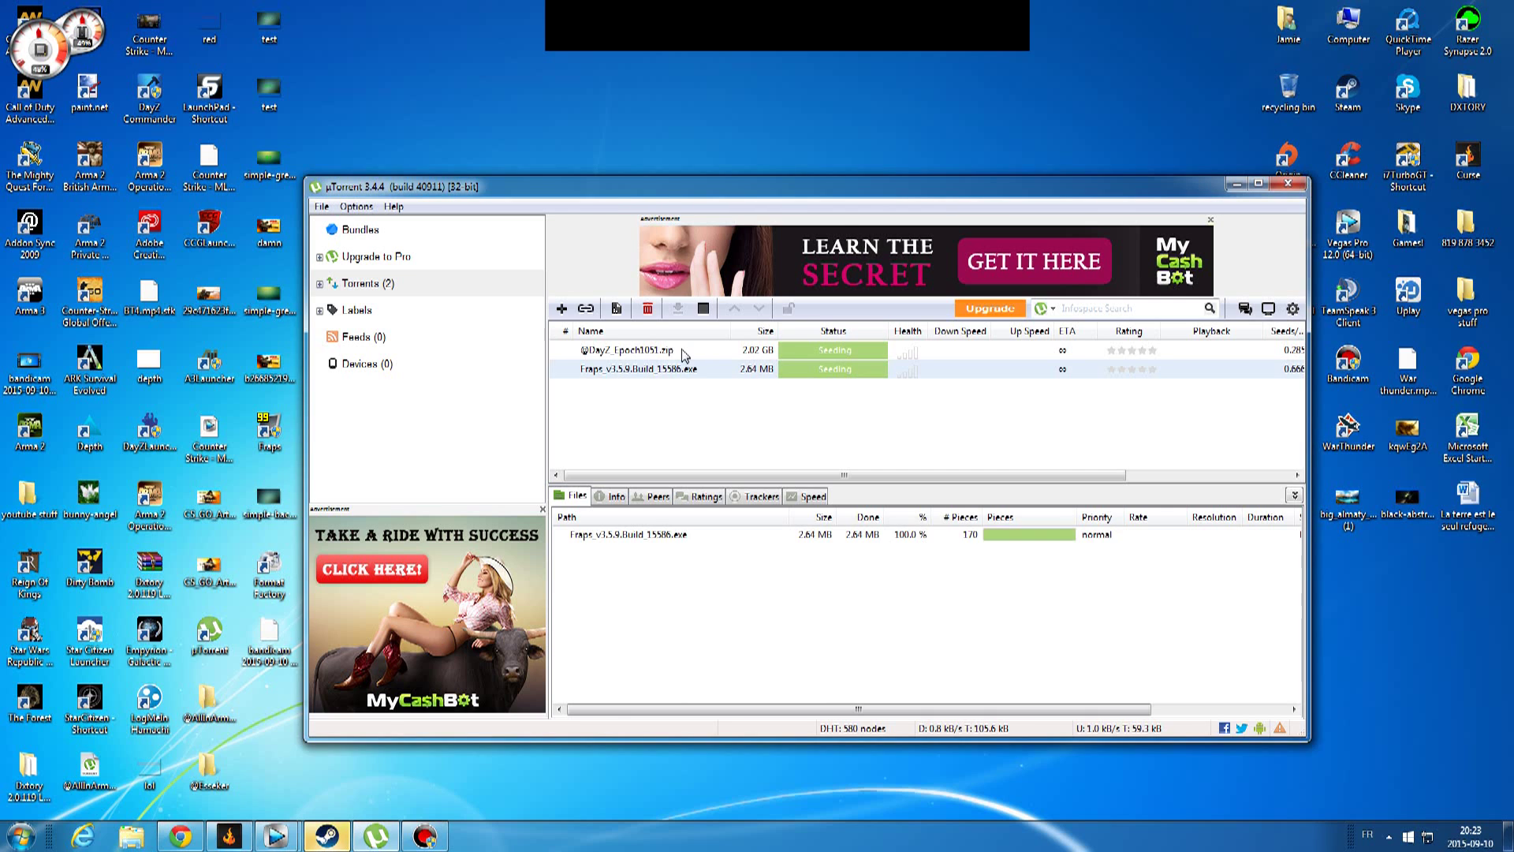
{"action": "left_click", "coordinate": [686, 352]}
{"action": "double_click", "coordinate": [697, 354]}
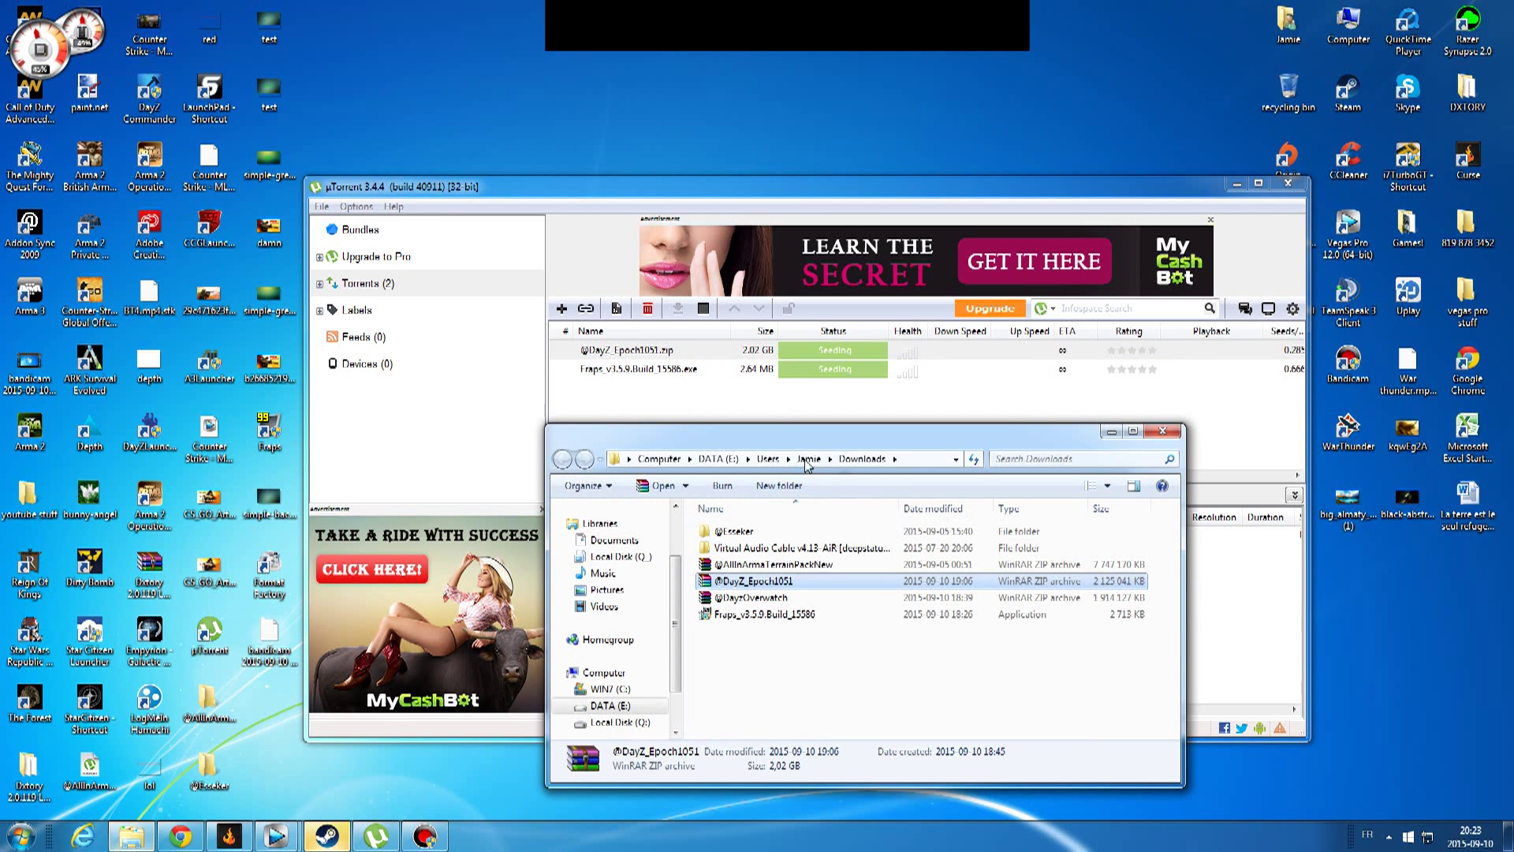
{"action": "left_click_drag", "start_coordinate": [801, 441], "coordinate": [798, 292]}
{"action": "left_click_drag", "start_coordinate": [848, 497], "coordinate": [769, 430]}
{"action": "left_click", "coordinate": [778, 436]}
{"action": "right_click", "coordinate": [778, 434]}
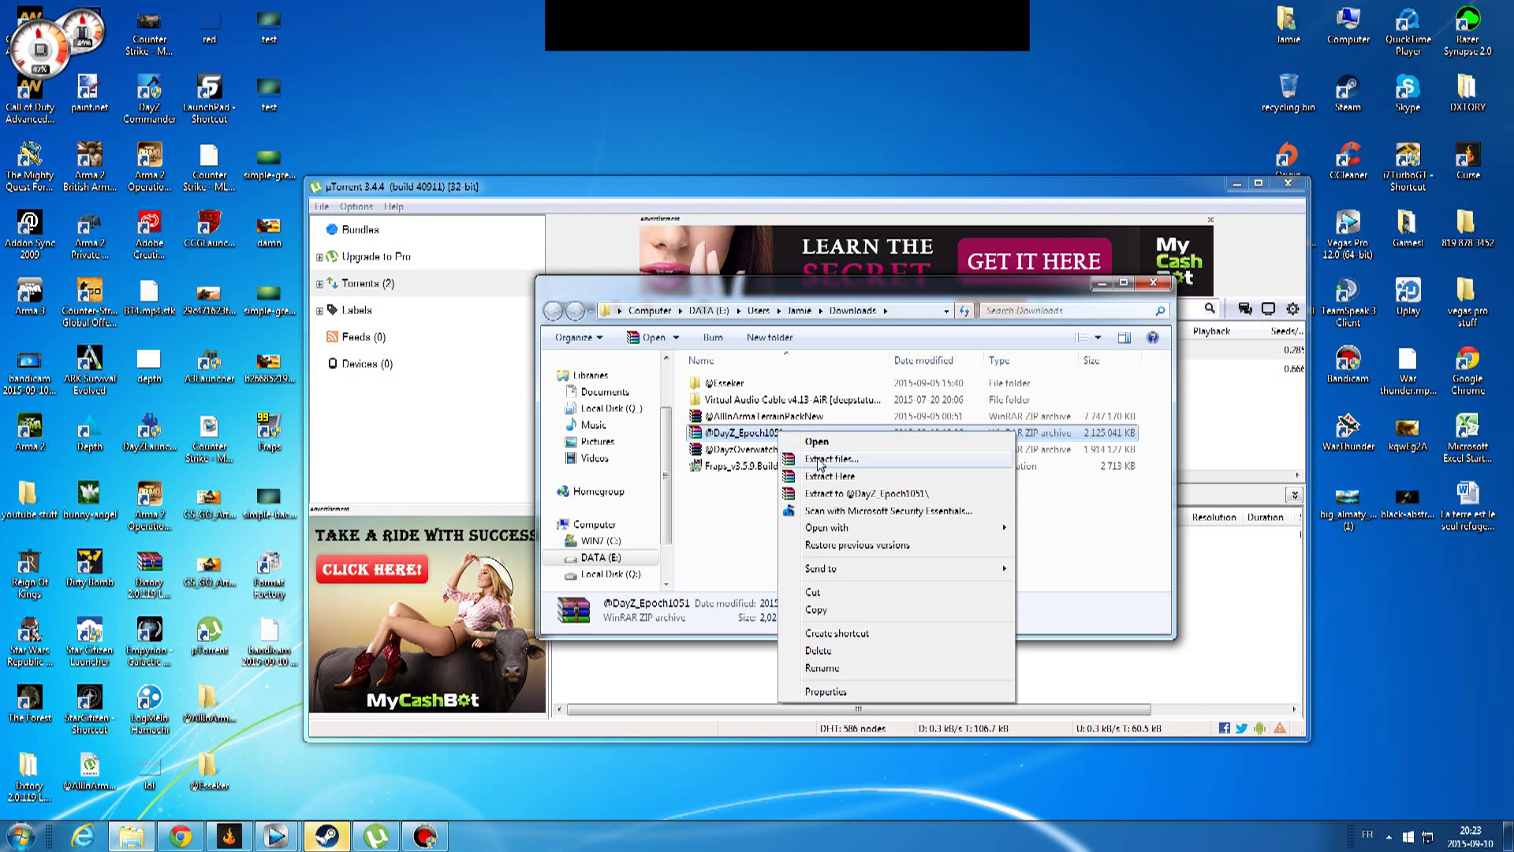
{"action": "left_click", "coordinate": [819, 469]}
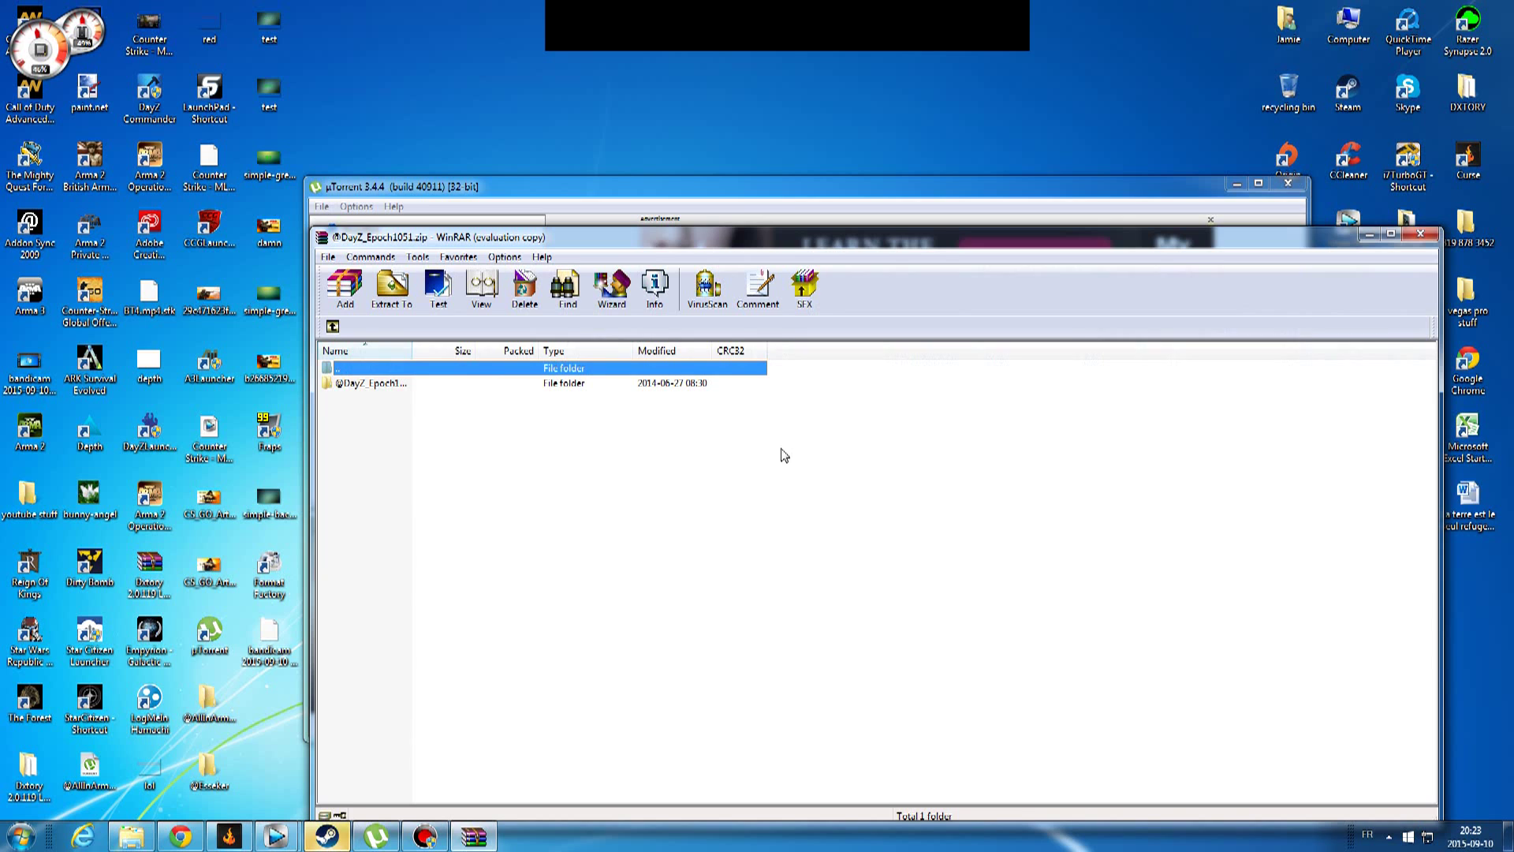
{"action": "left_click", "coordinate": [514, 385]}
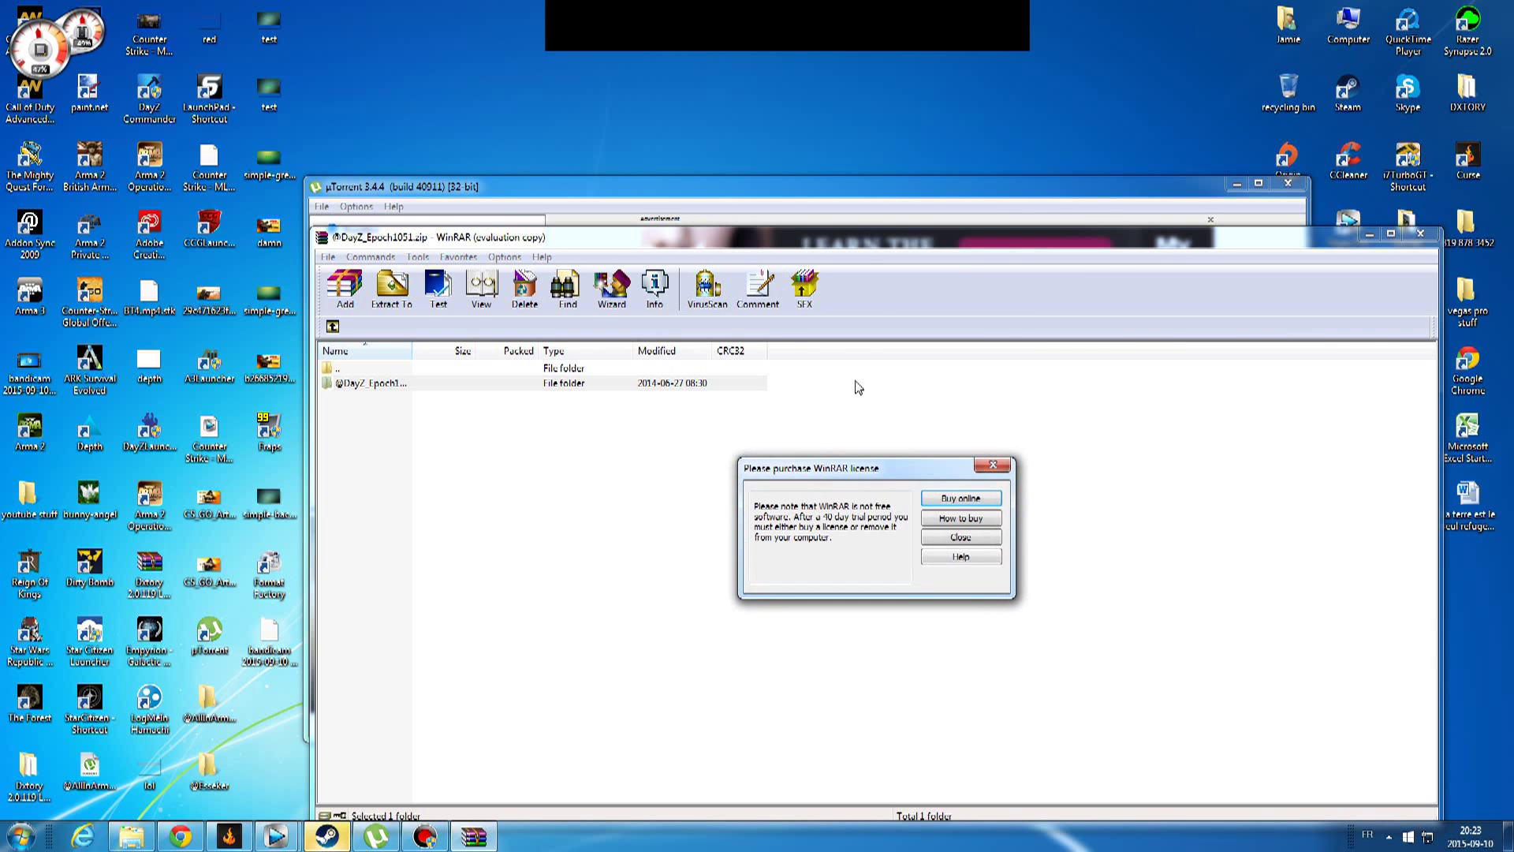
{"action": "key", "text": "Escape"}
{"action": "left_click_drag", "start_coordinate": [883, 248], "coordinate": [1059, 579]}
{"action": "left_click_drag", "start_coordinate": [867, 707], "coordinate": [817, 516]}
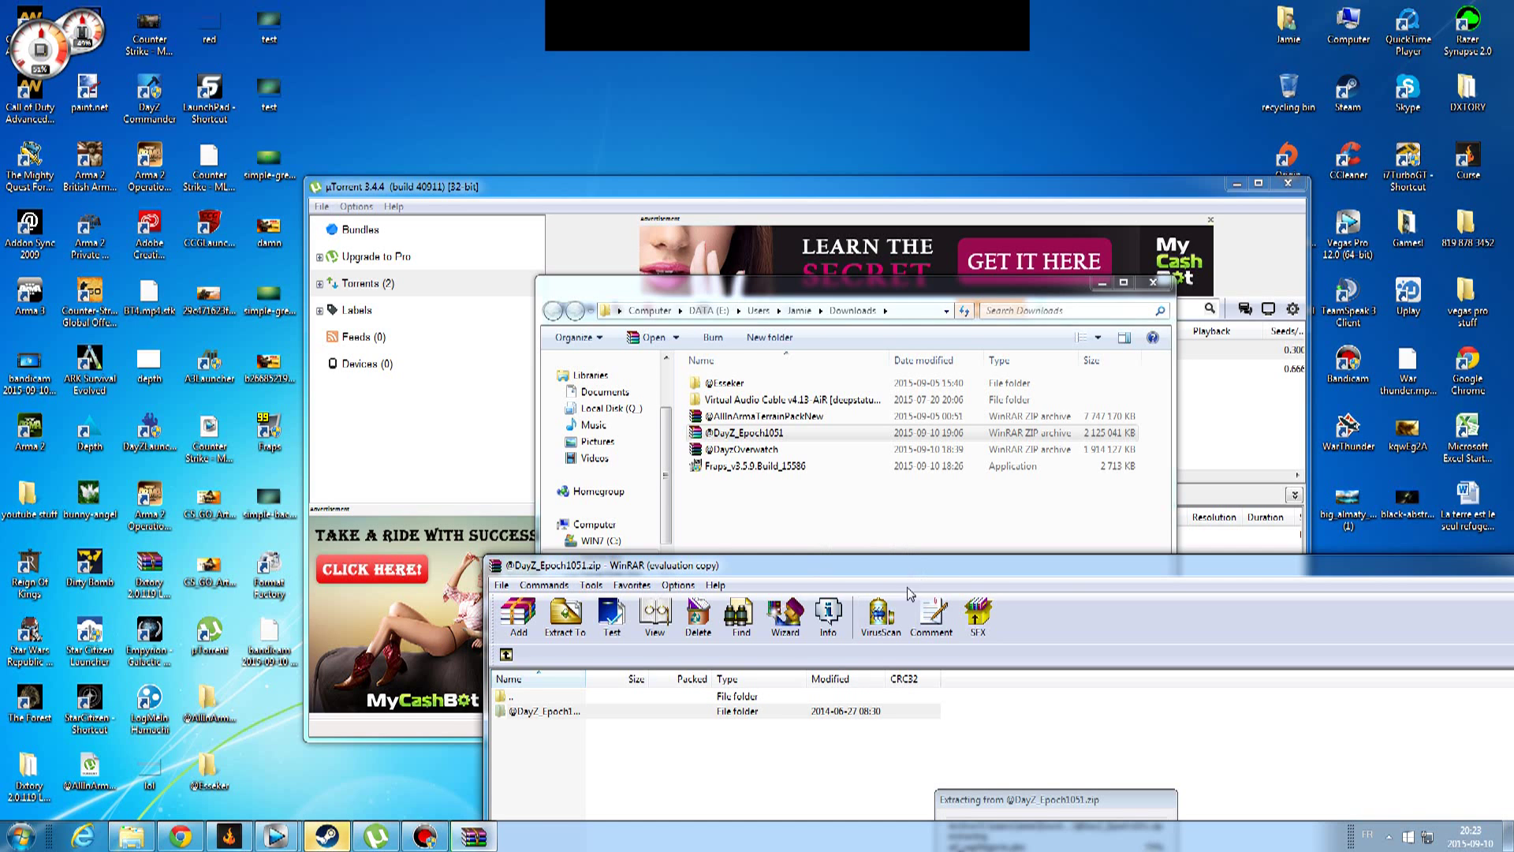
Close the WinRAR archive window and launch the CCG launcher from the desktop
{"action": "left_click_drag", "start_coordinate": [972, 576], "coordinate": [777, 180]}
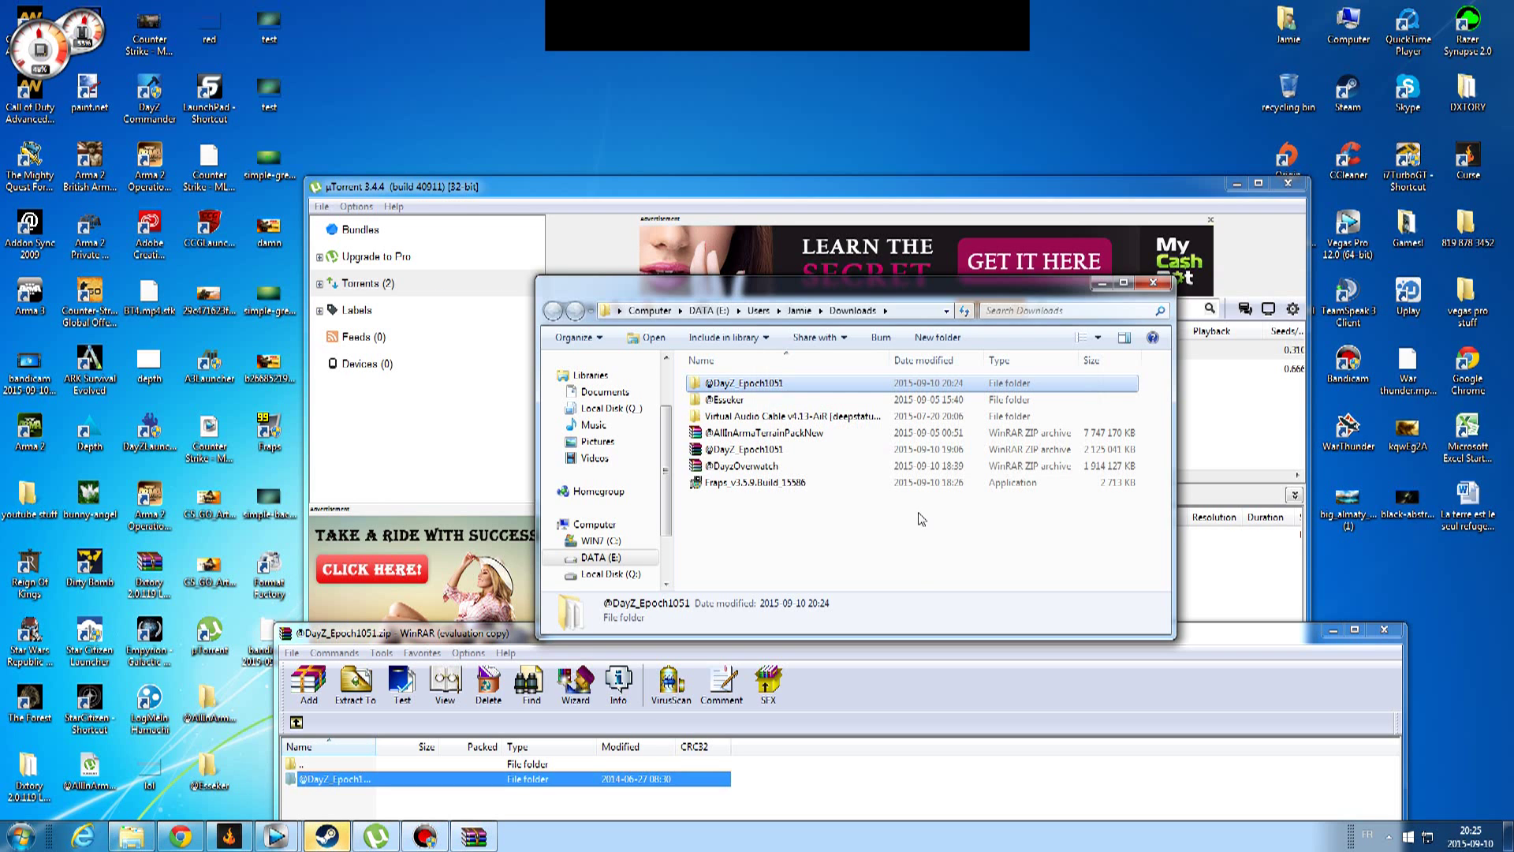
{"action": "left_click", "coordinate": [921, 577]}
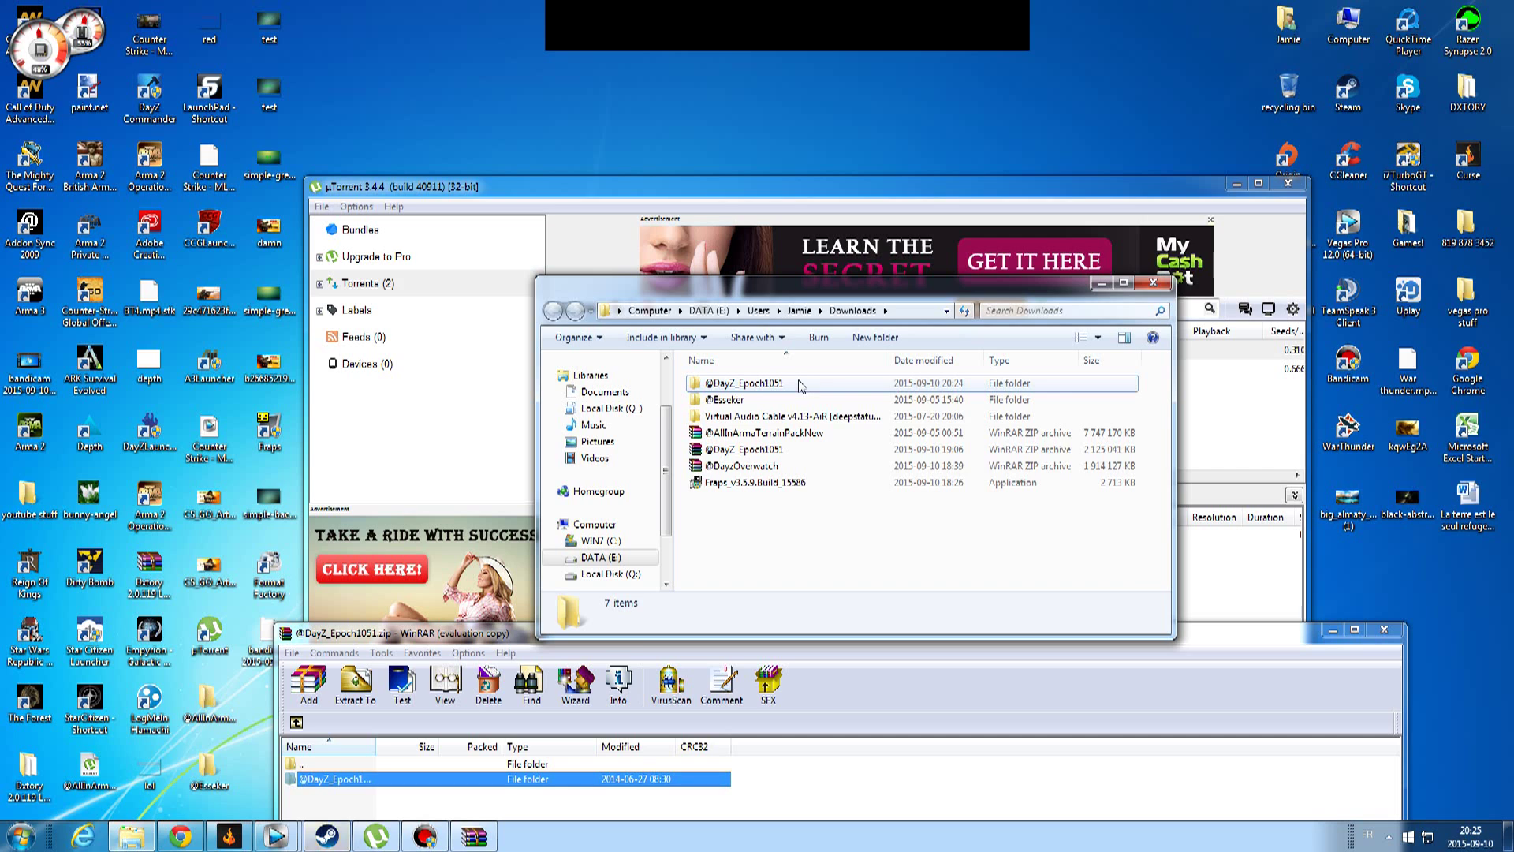
{"action": "left_click", "coordinate": [1386, 632]}
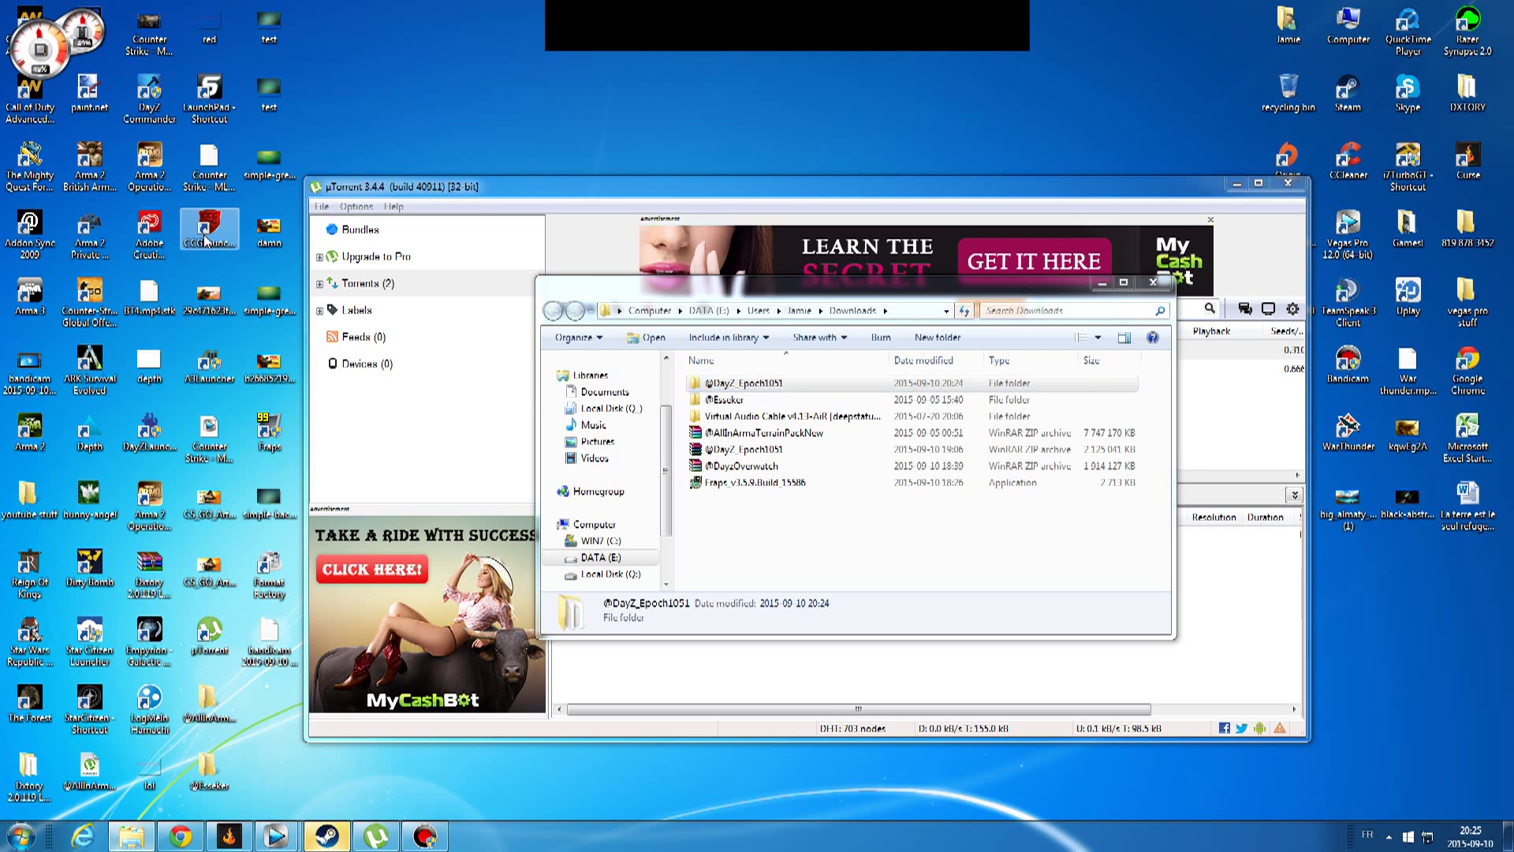
{"action": "double_click", "coordinate": [208, 237]}
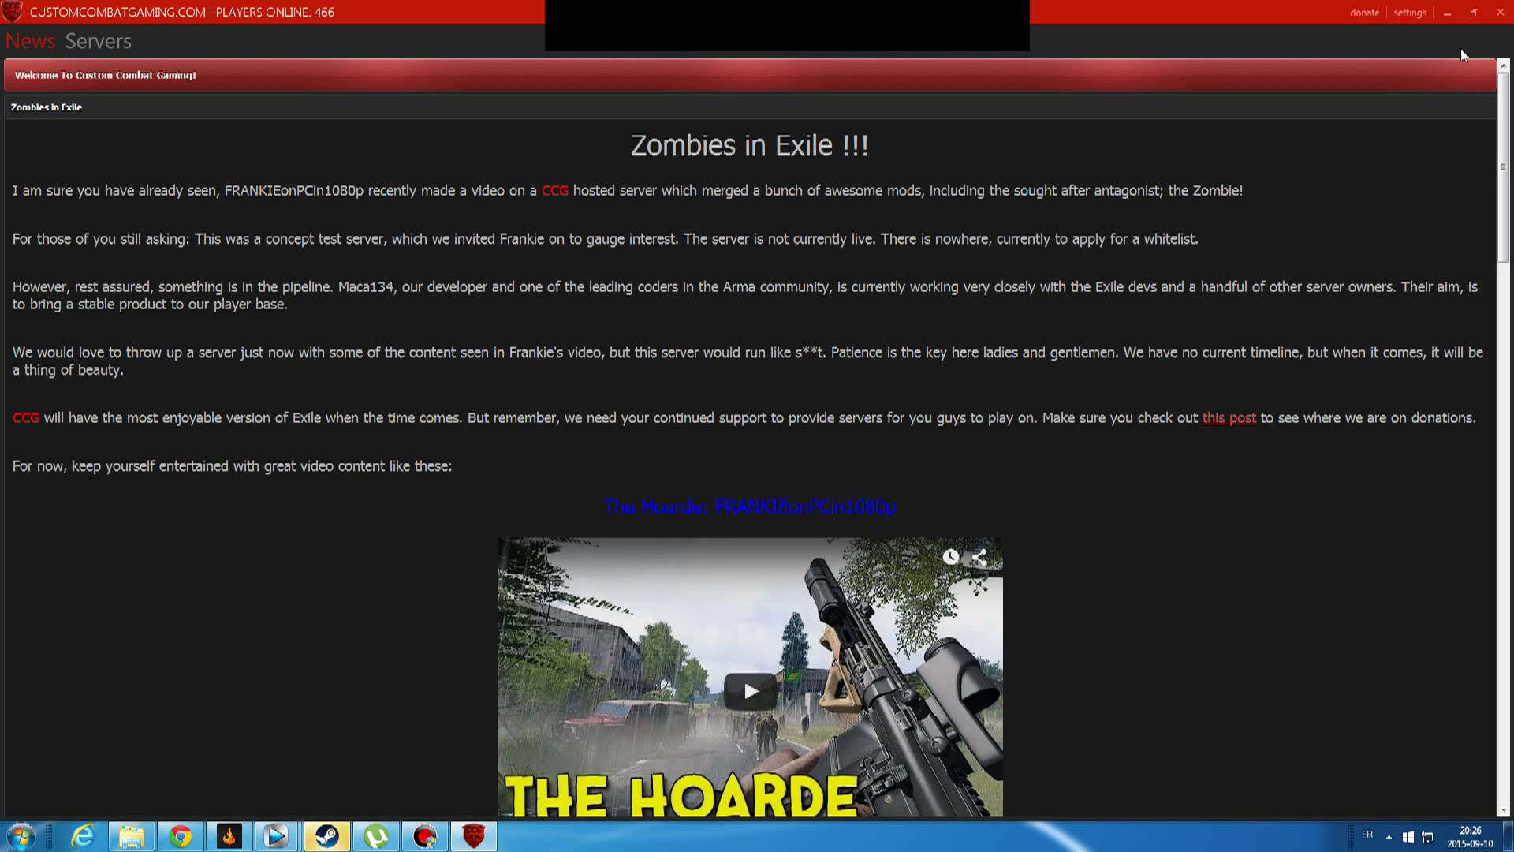
{"action": "left_click", "coordinate": [1408, 13]}
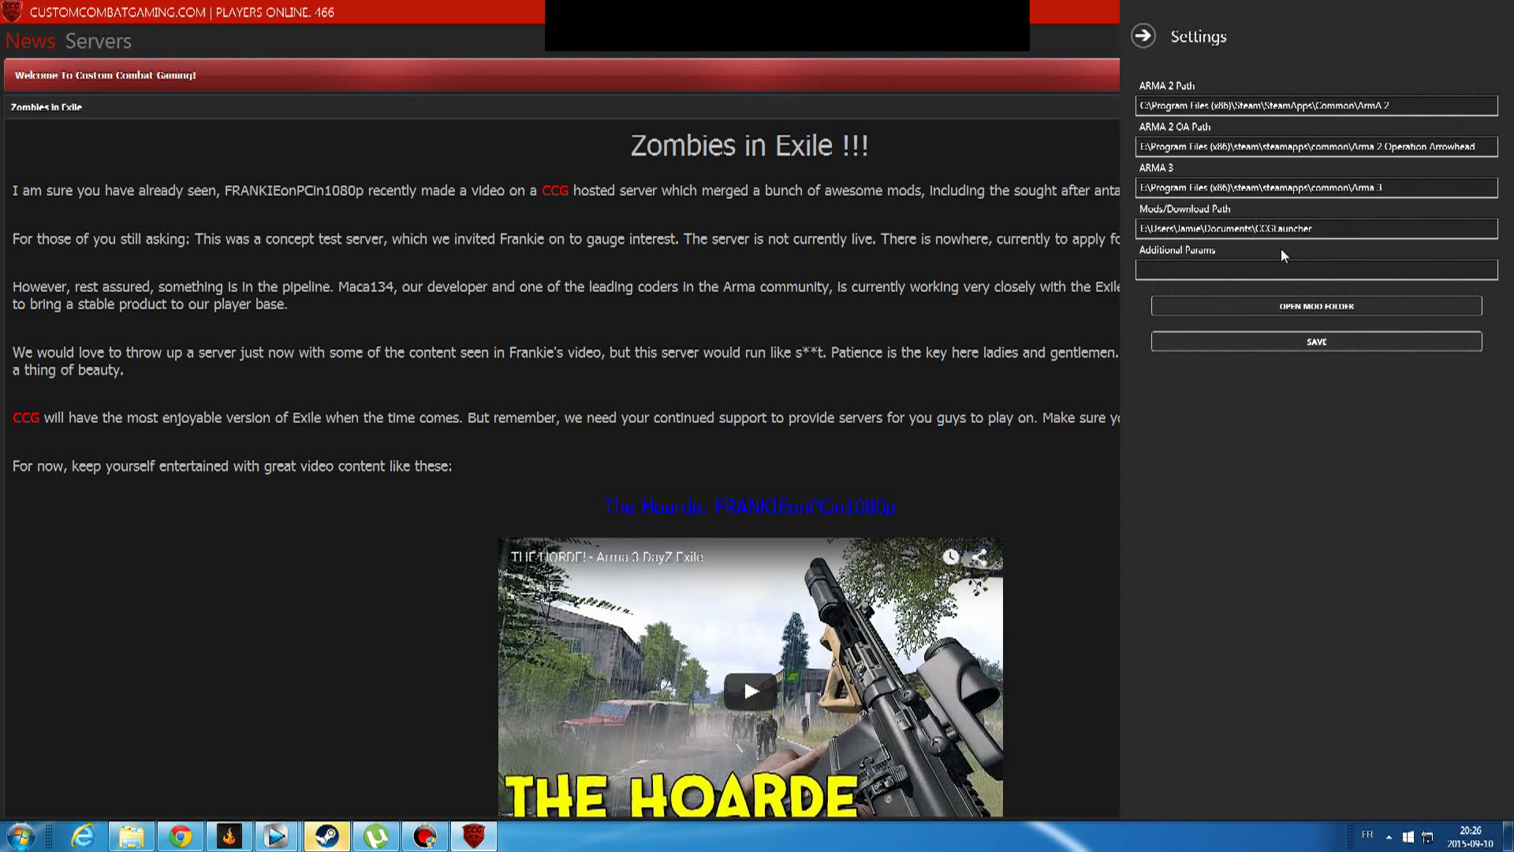
{"action": "left_click", "coordinate": [1300, 308]}
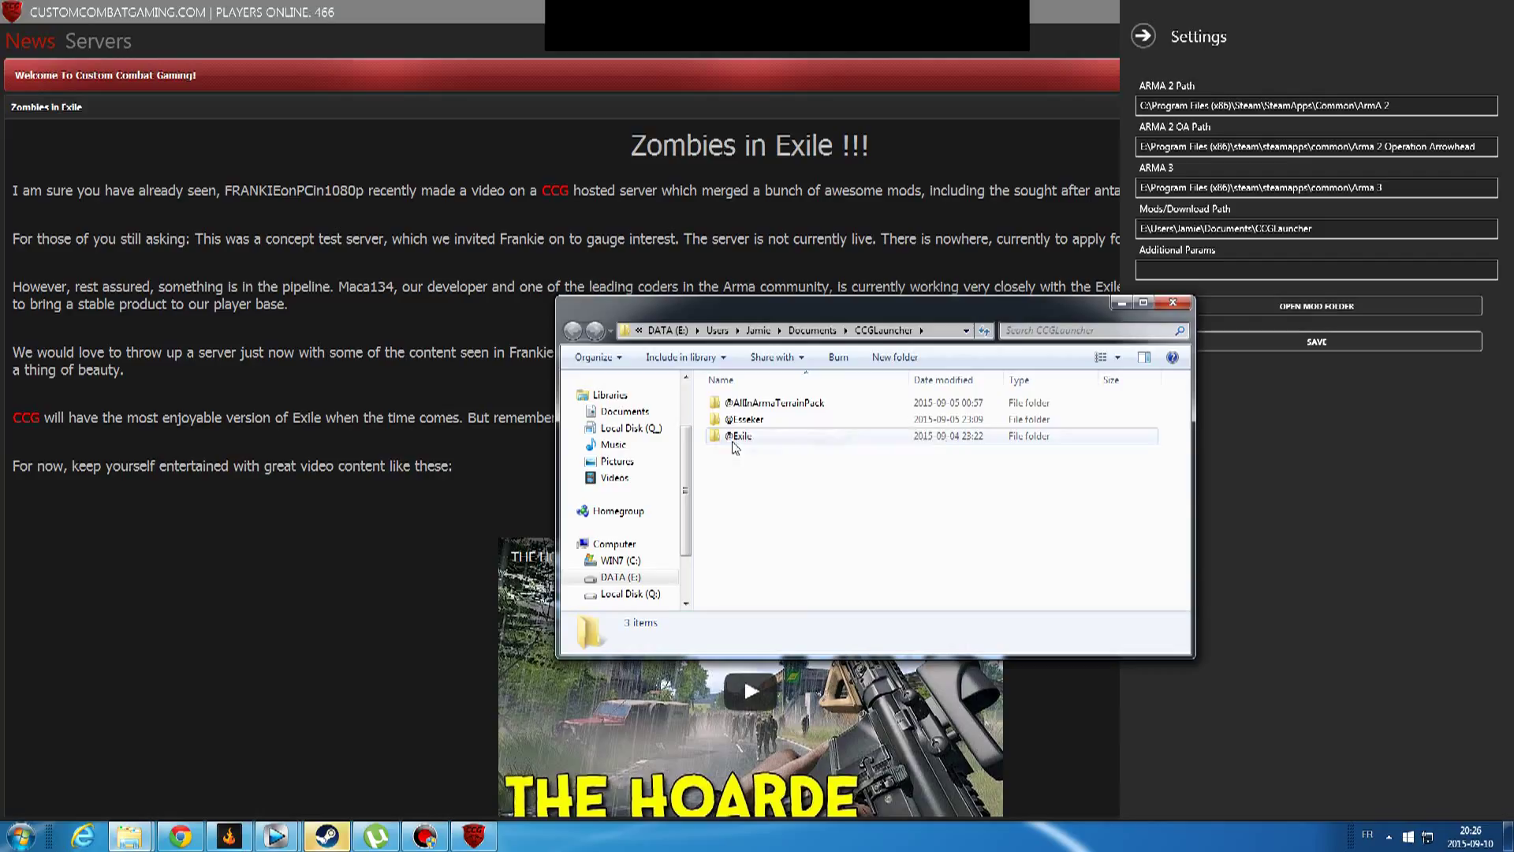
{"action": "key", "text": "ctrl+a"}
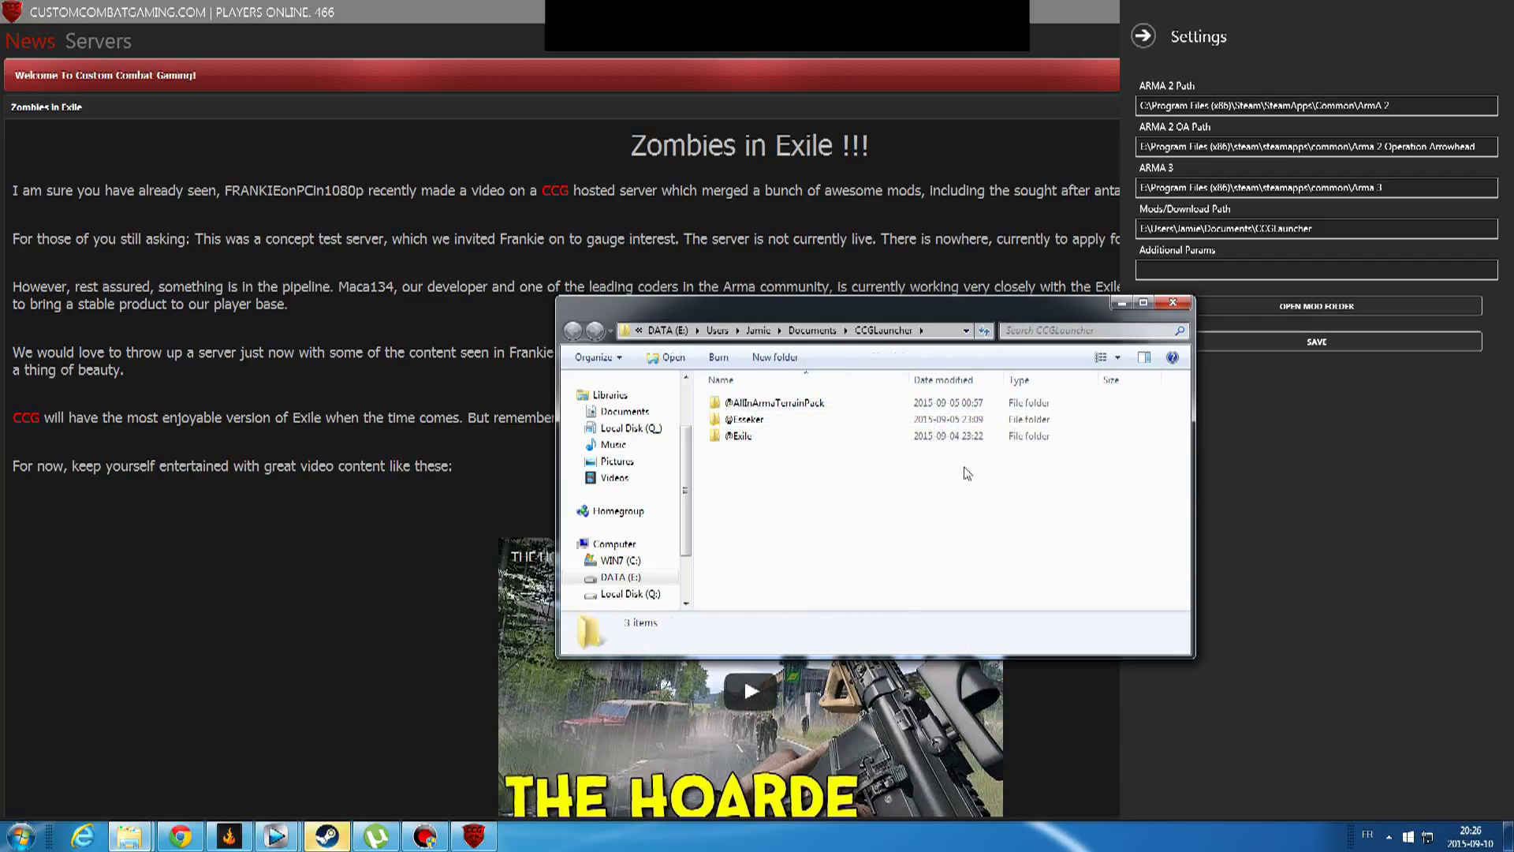
{"action": "left_click_drag", "start_coordinate": [956, 482], "coordinate": [871, 405]}
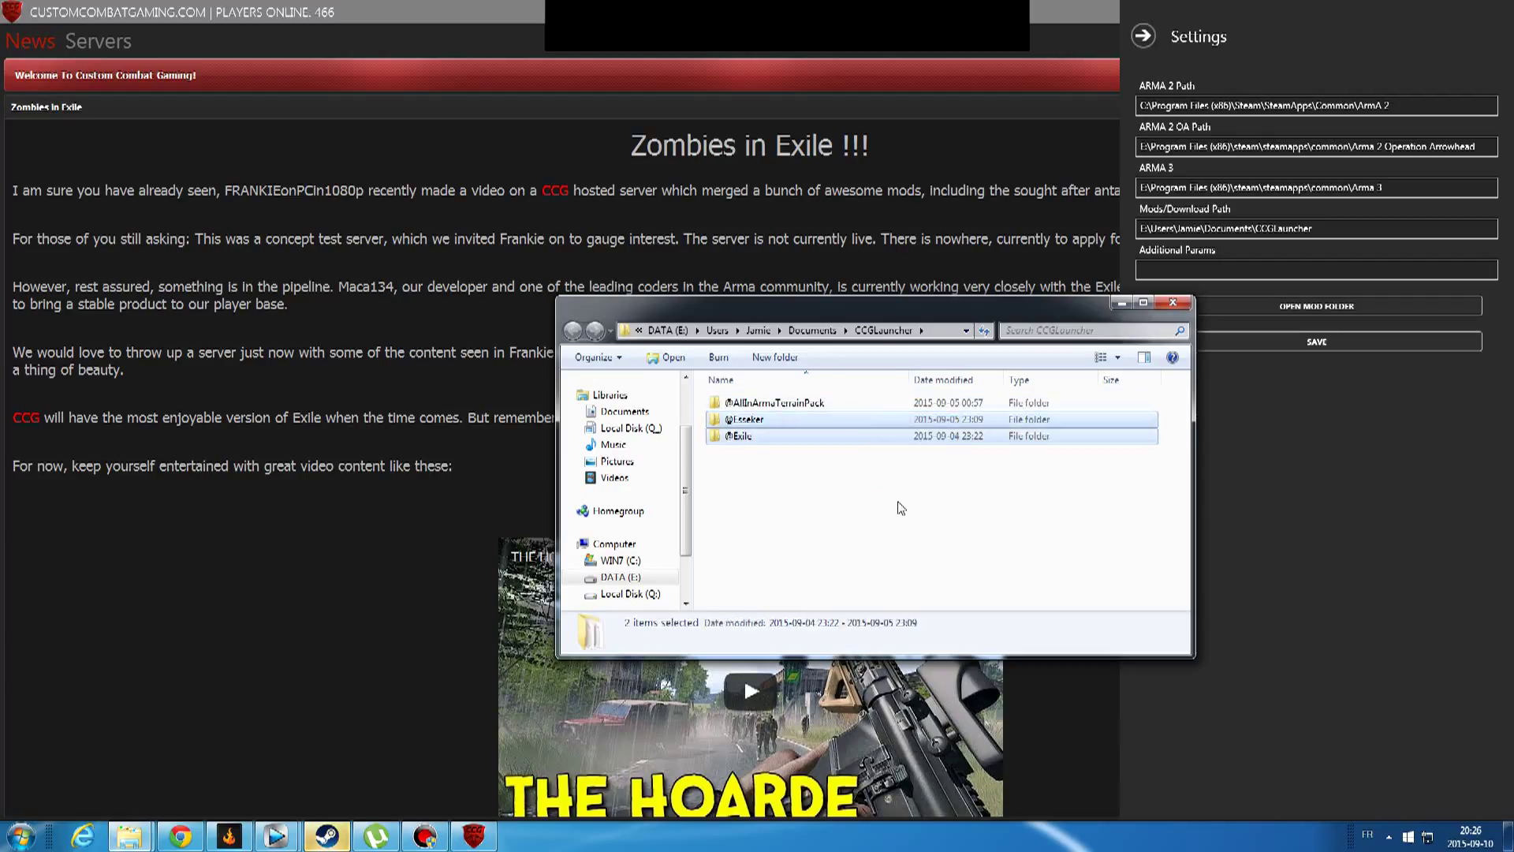
{"action": "left_click", "coordinate": [804, 507]}
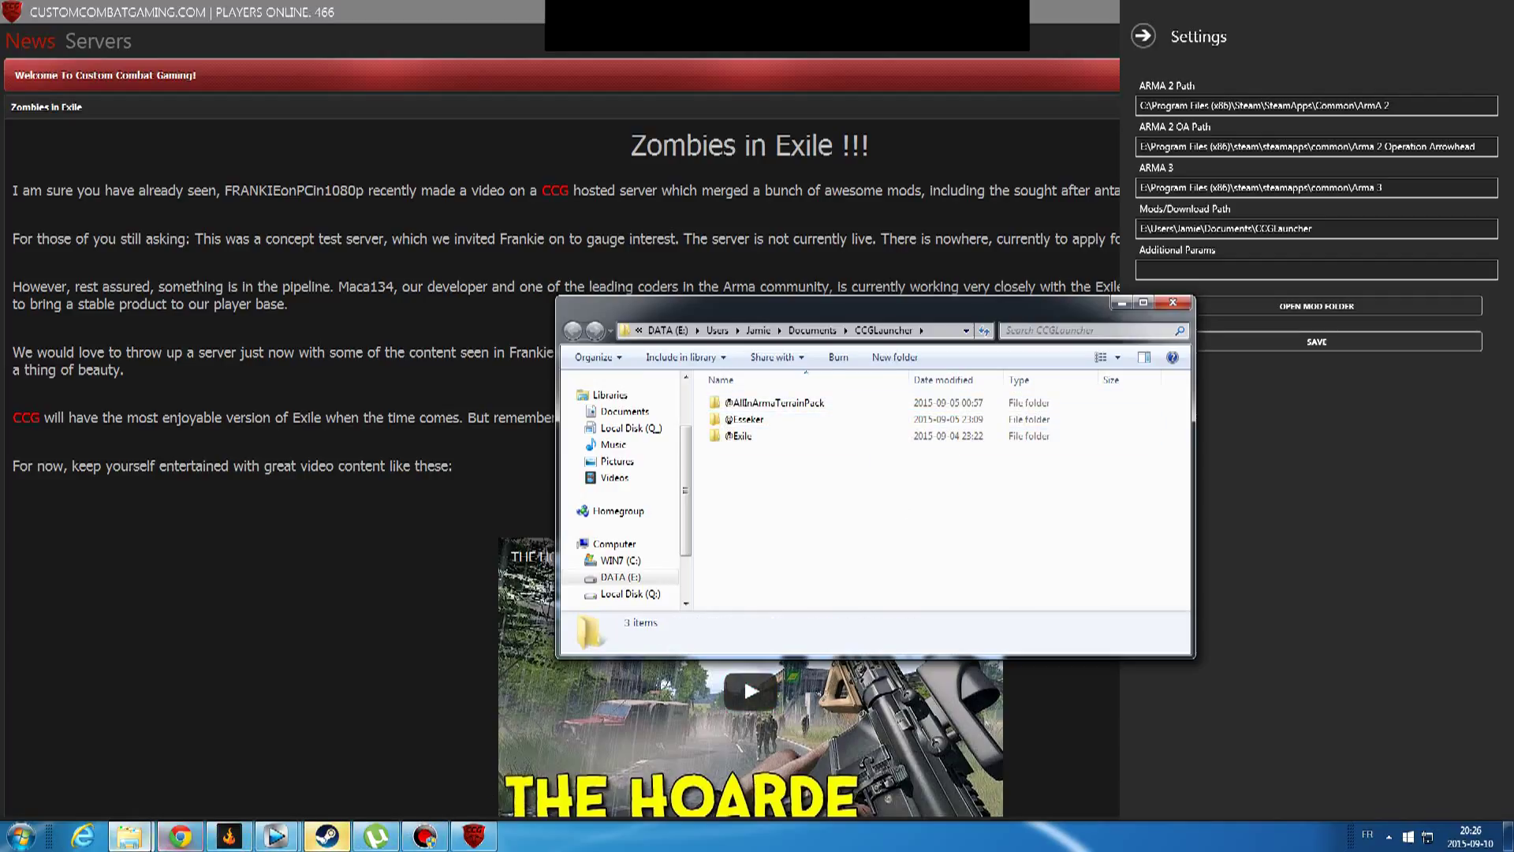
{"action": "mouse_move", "coordinate": [130, 834]}
{"action": "left_click", "coordinate": [114, 767]}
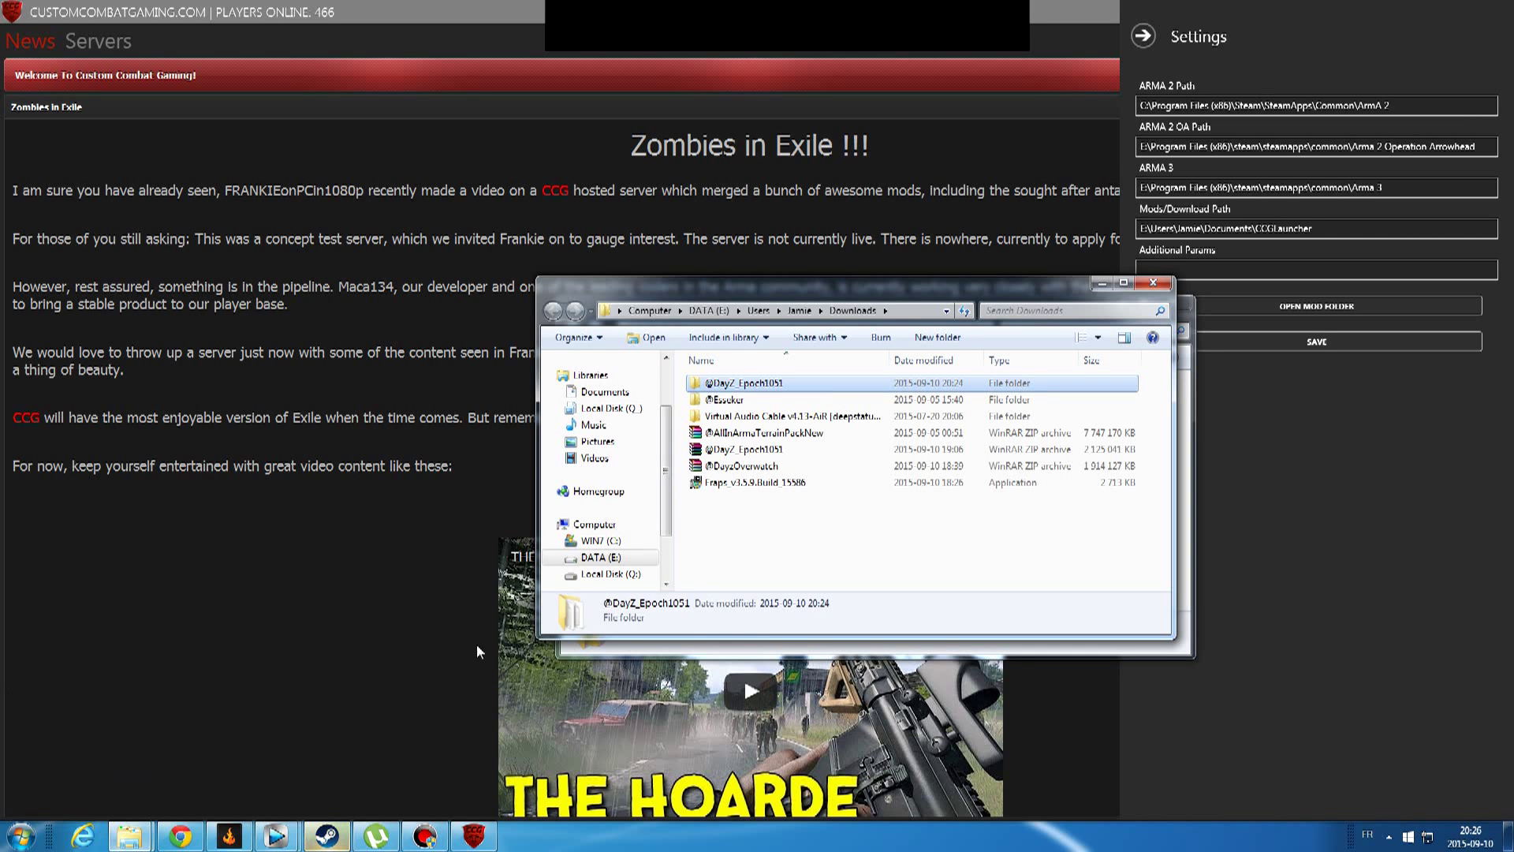
{"action": "left_click_drag", "start_coordinate": [801, 290], "coordinate": [443, 517]}
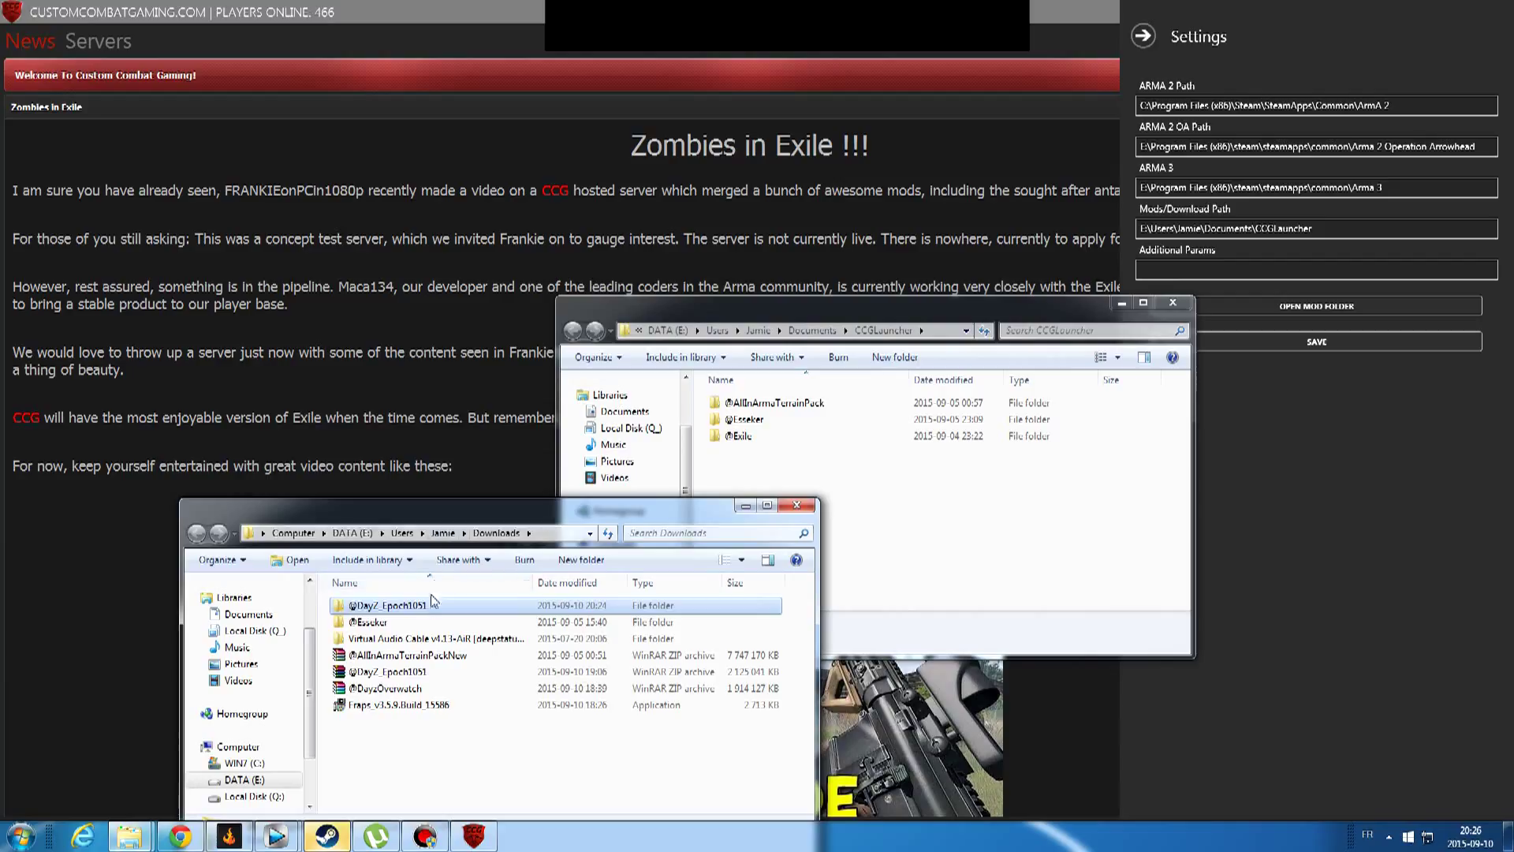
{"action": "left_click_drag", "start_coordinate": [449, 612], "coordinate": [830, 453]}
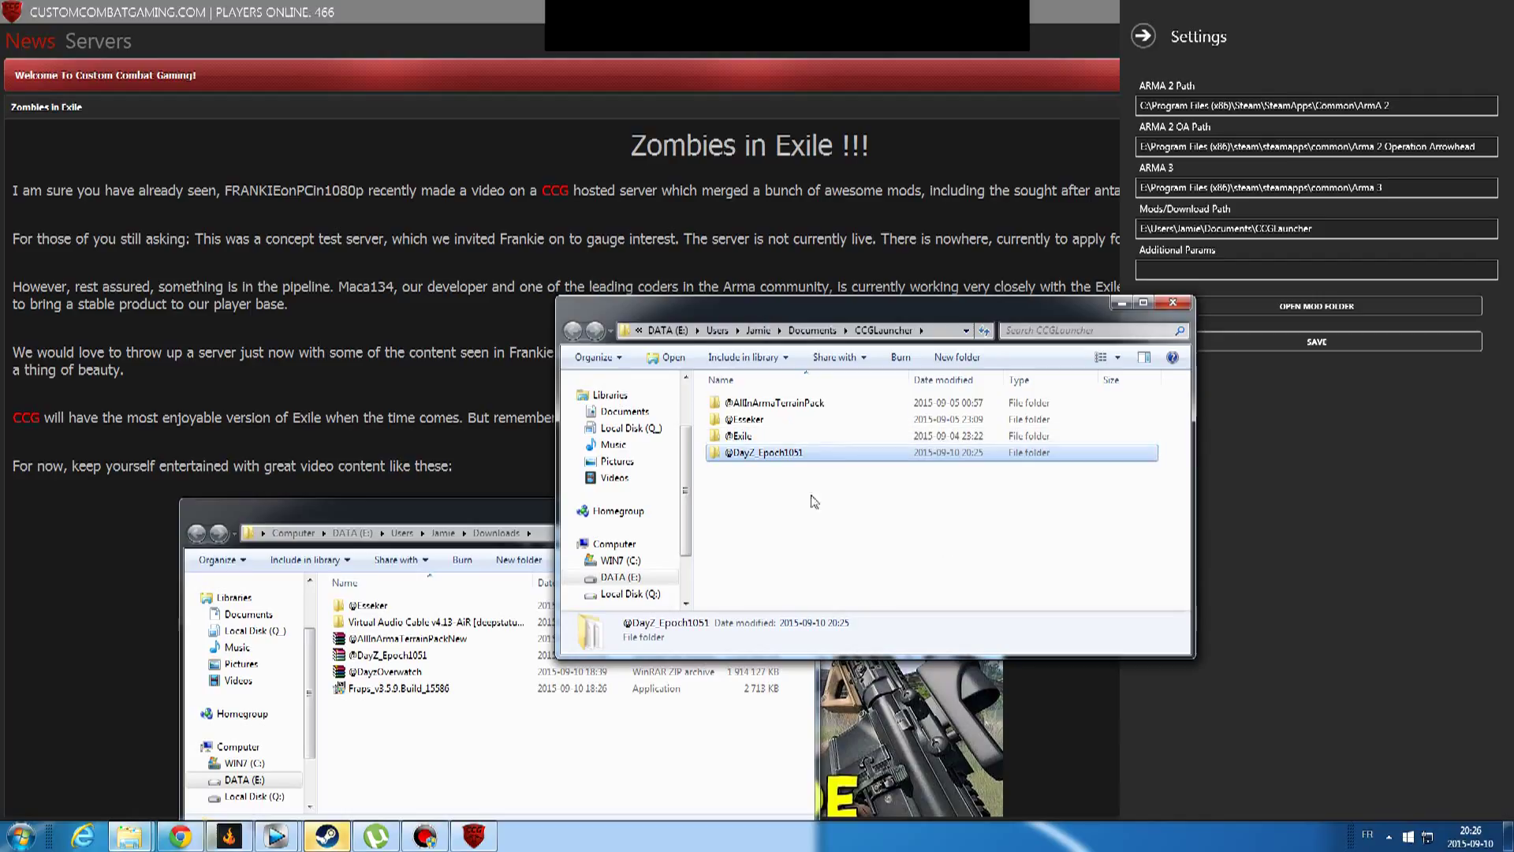
{"action": "left_click_drag", "start_coordinate": [950, 521], "coordinate": [867, 500]}
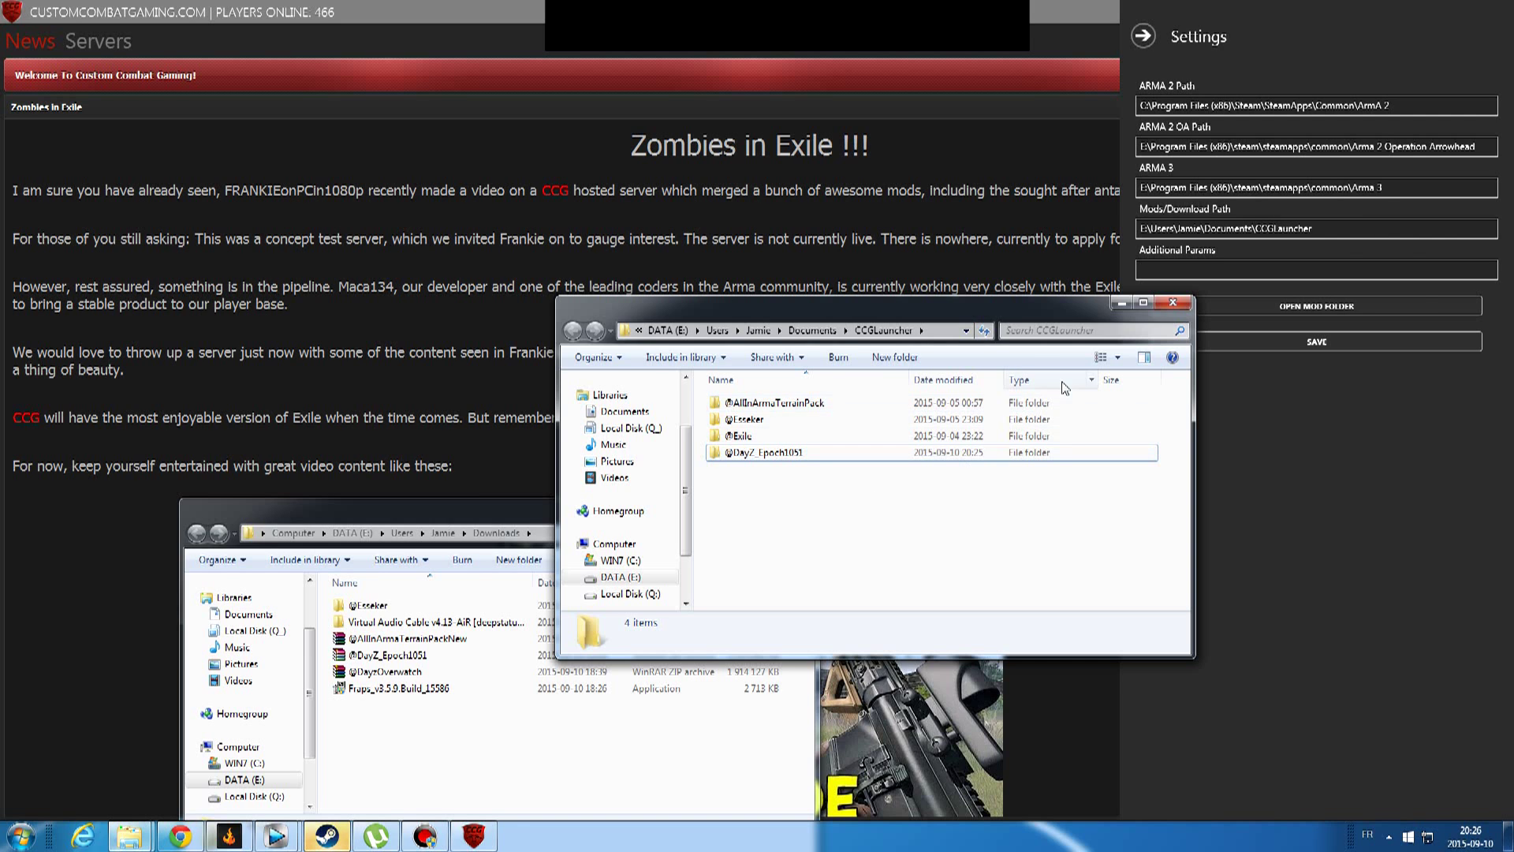
{"action": "left_click", "coordinate": [1173, 302]}
Close the Downloads window, launcher settings and CCG Launcher, then minimize uTorrent
{"action": "left_click", "coordinate": [809, 509]}
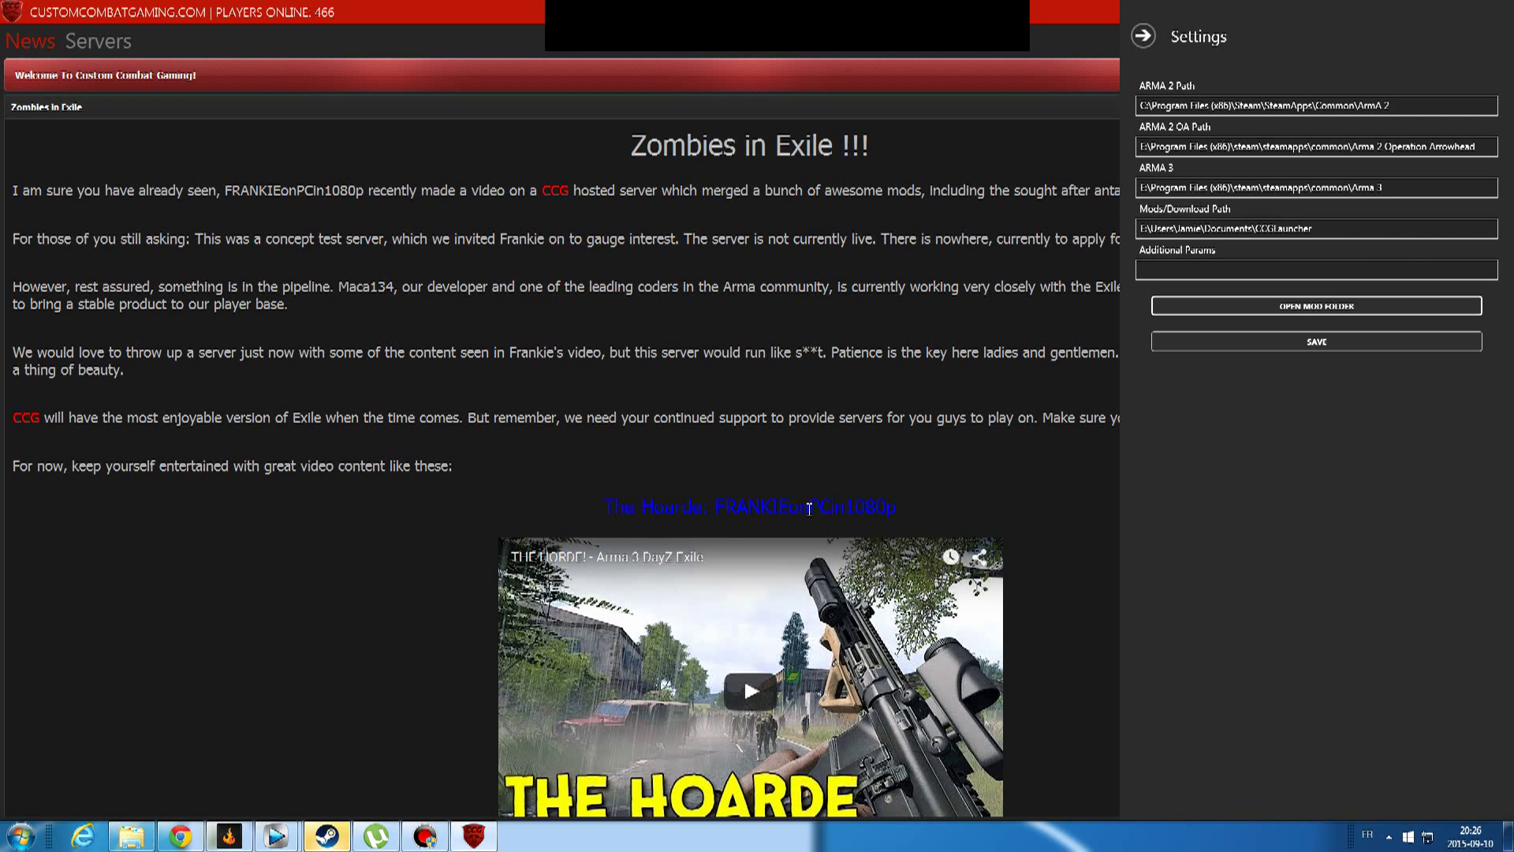
{"action": "left_click", "coordinate": [1142, 37]}
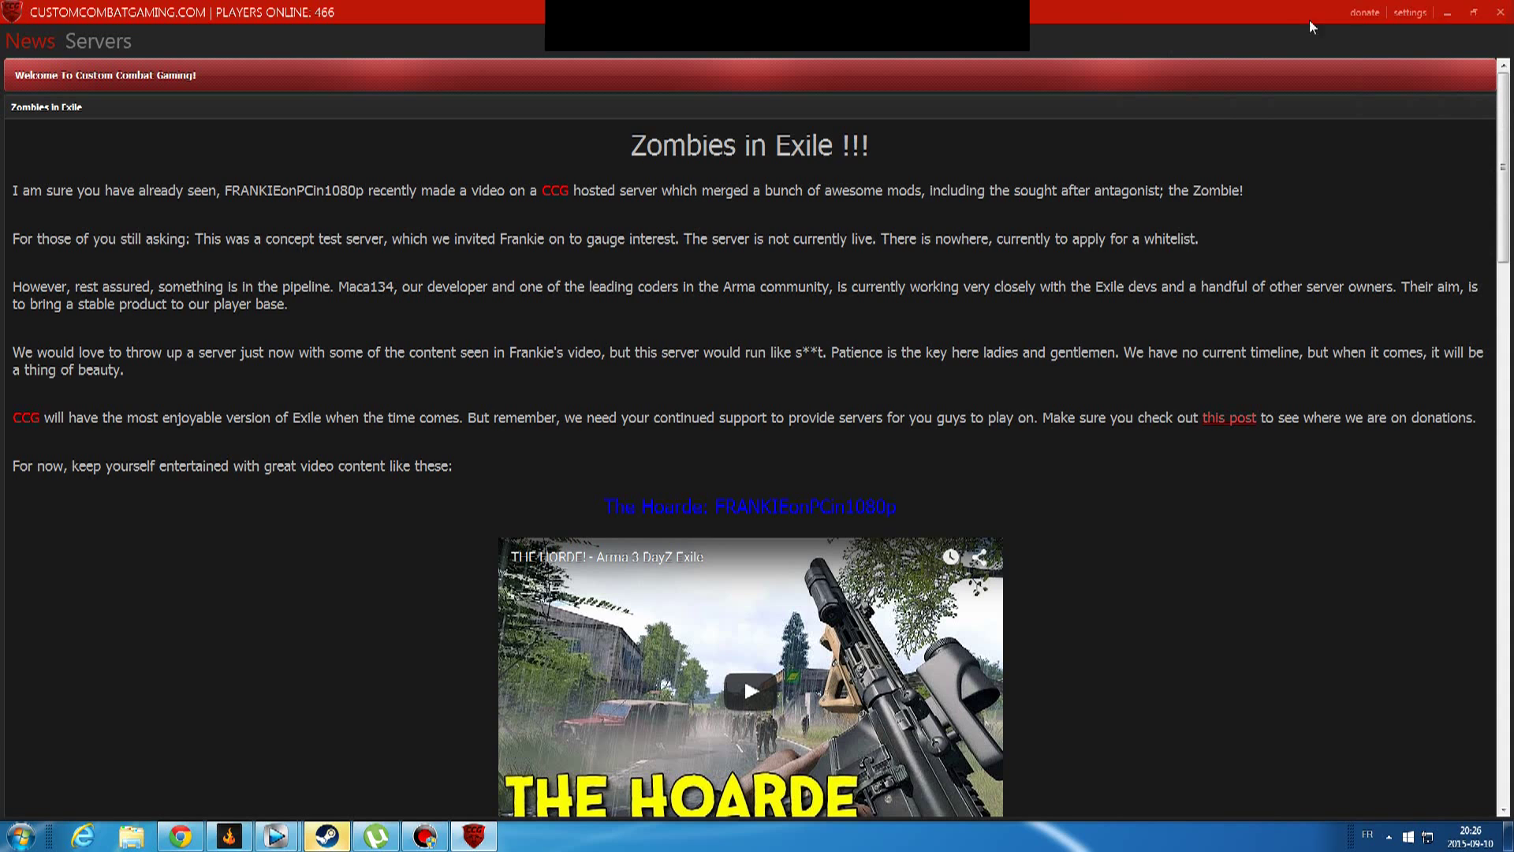
{"action": "key", "text": "alt+F4"}
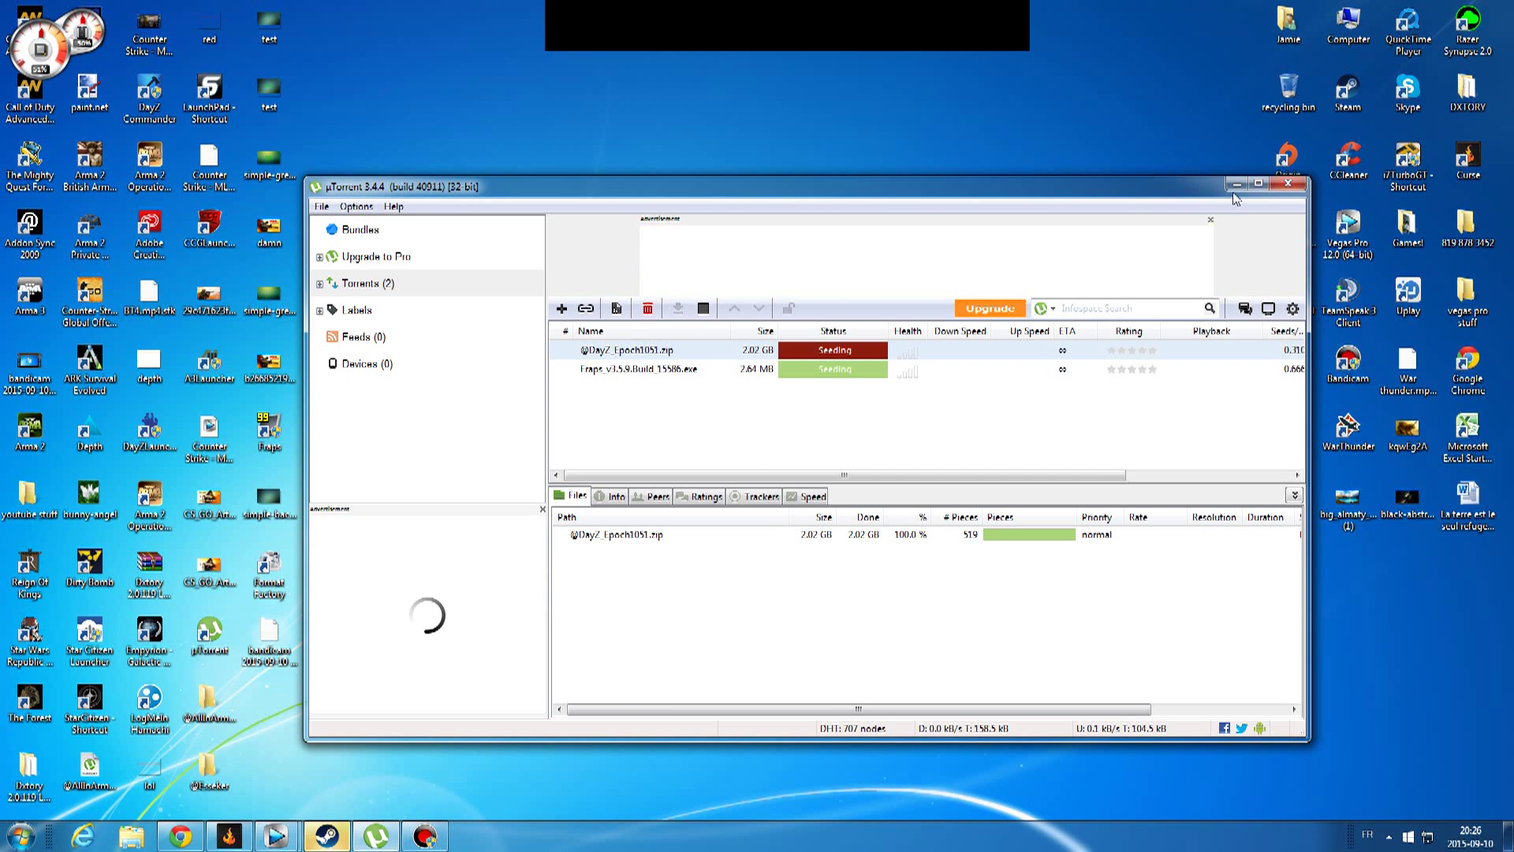
{"action": "left_click", "coordinate": [1237, 186]}
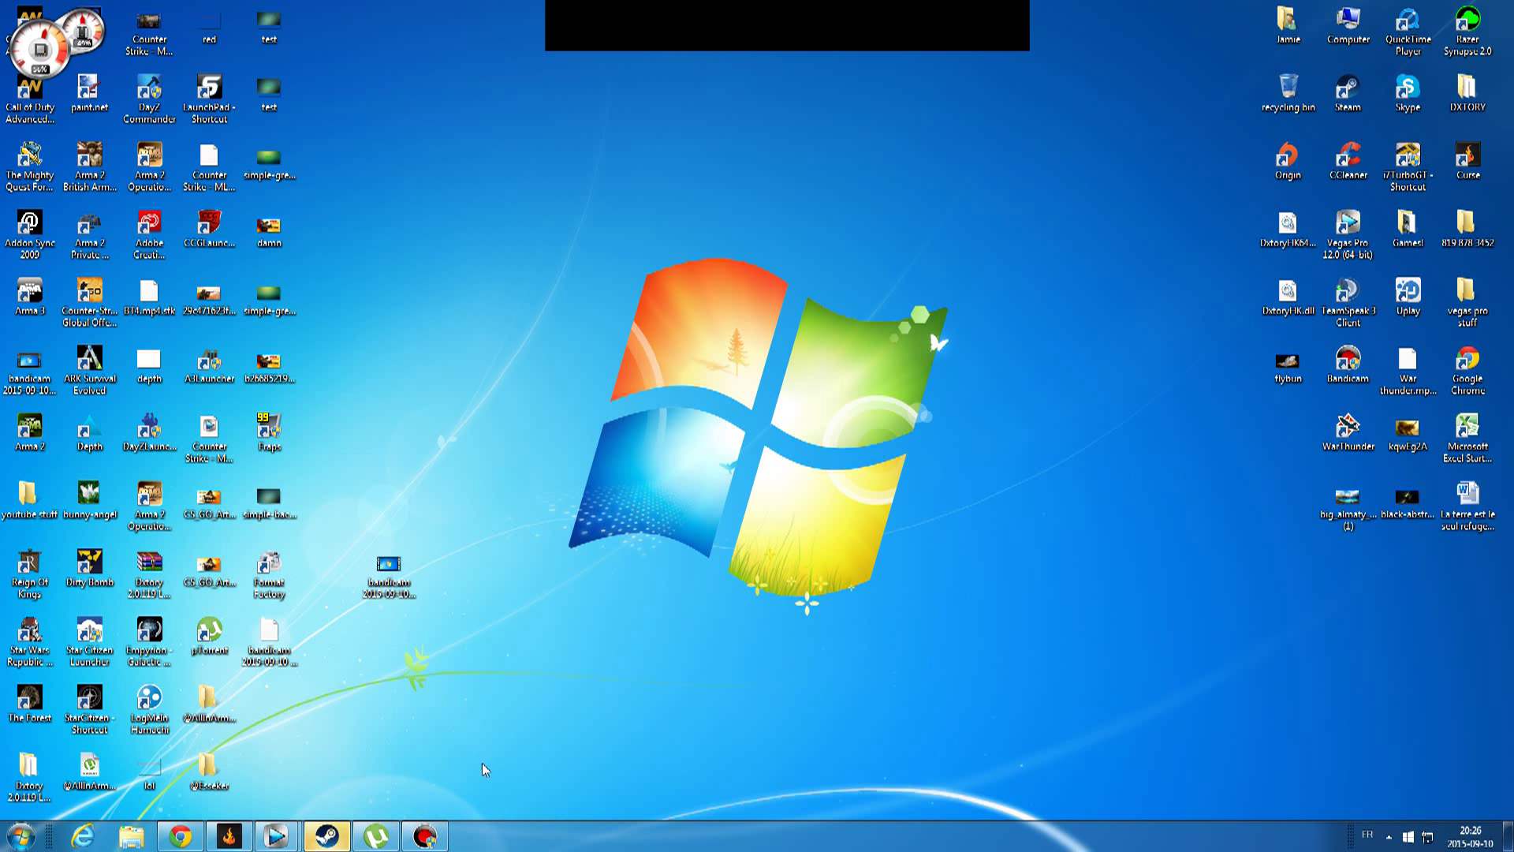
{"action": "left_click_drag", "start_coordinate": [1014, 135], "coordinate": [480, 612]}
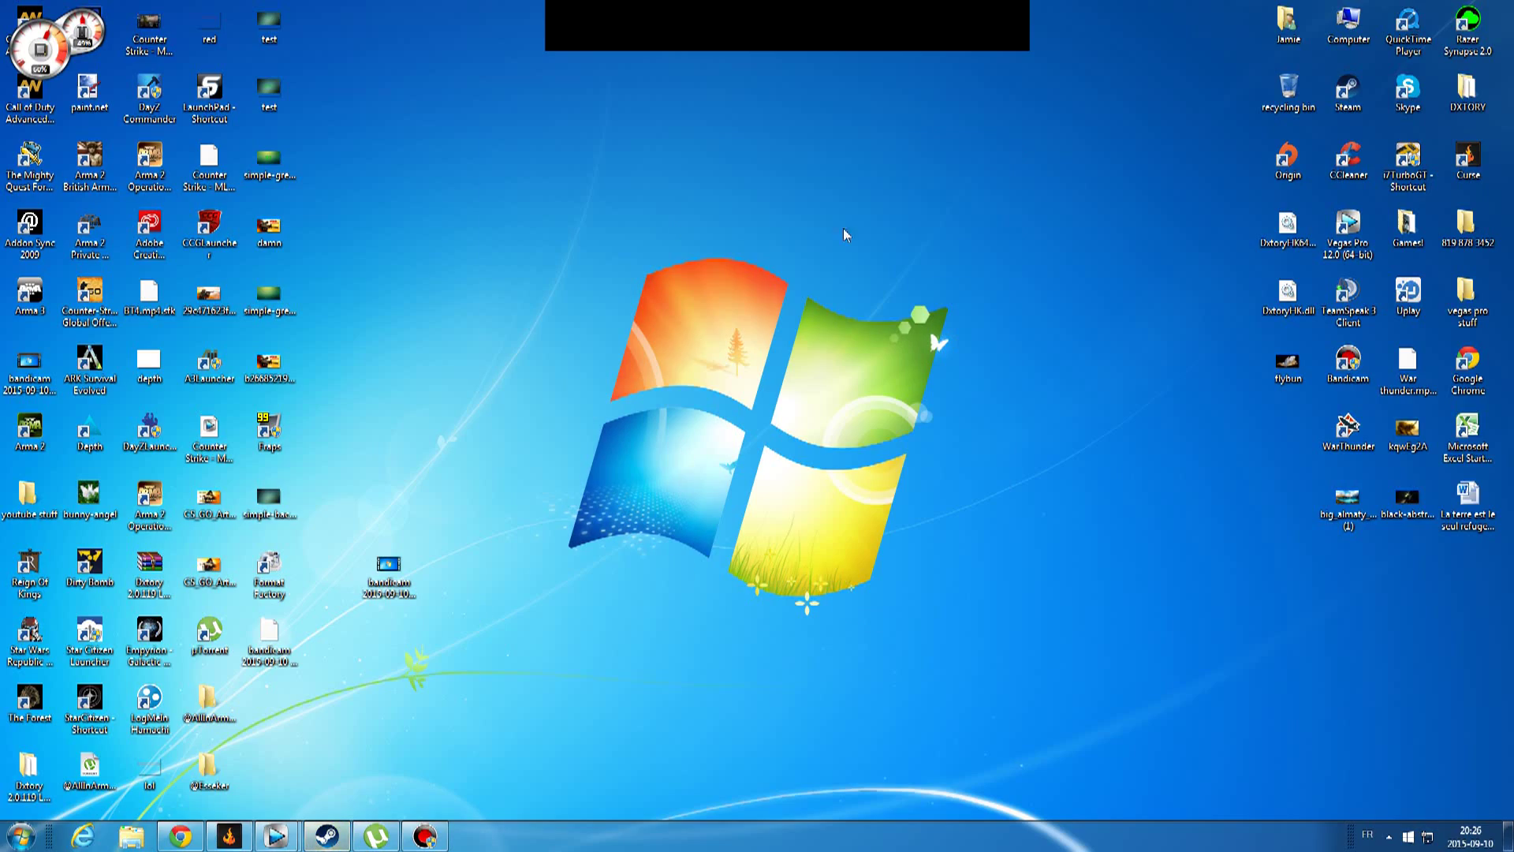